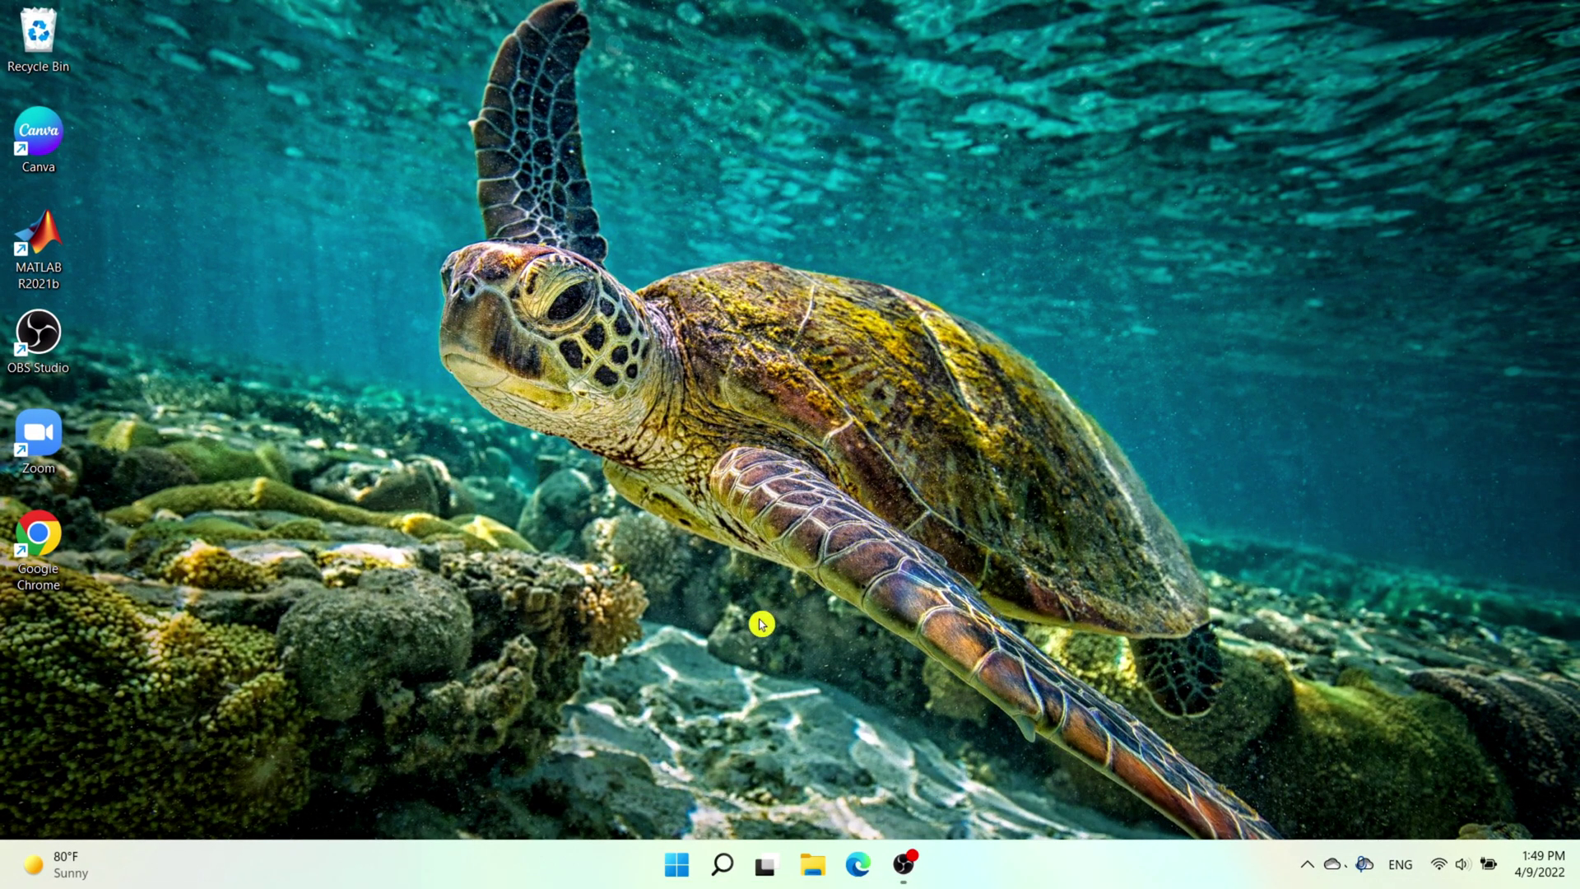
# Search the Start menu for 'microsoft' and launch Microsoft Store.
pyautogui.click(678, 866)
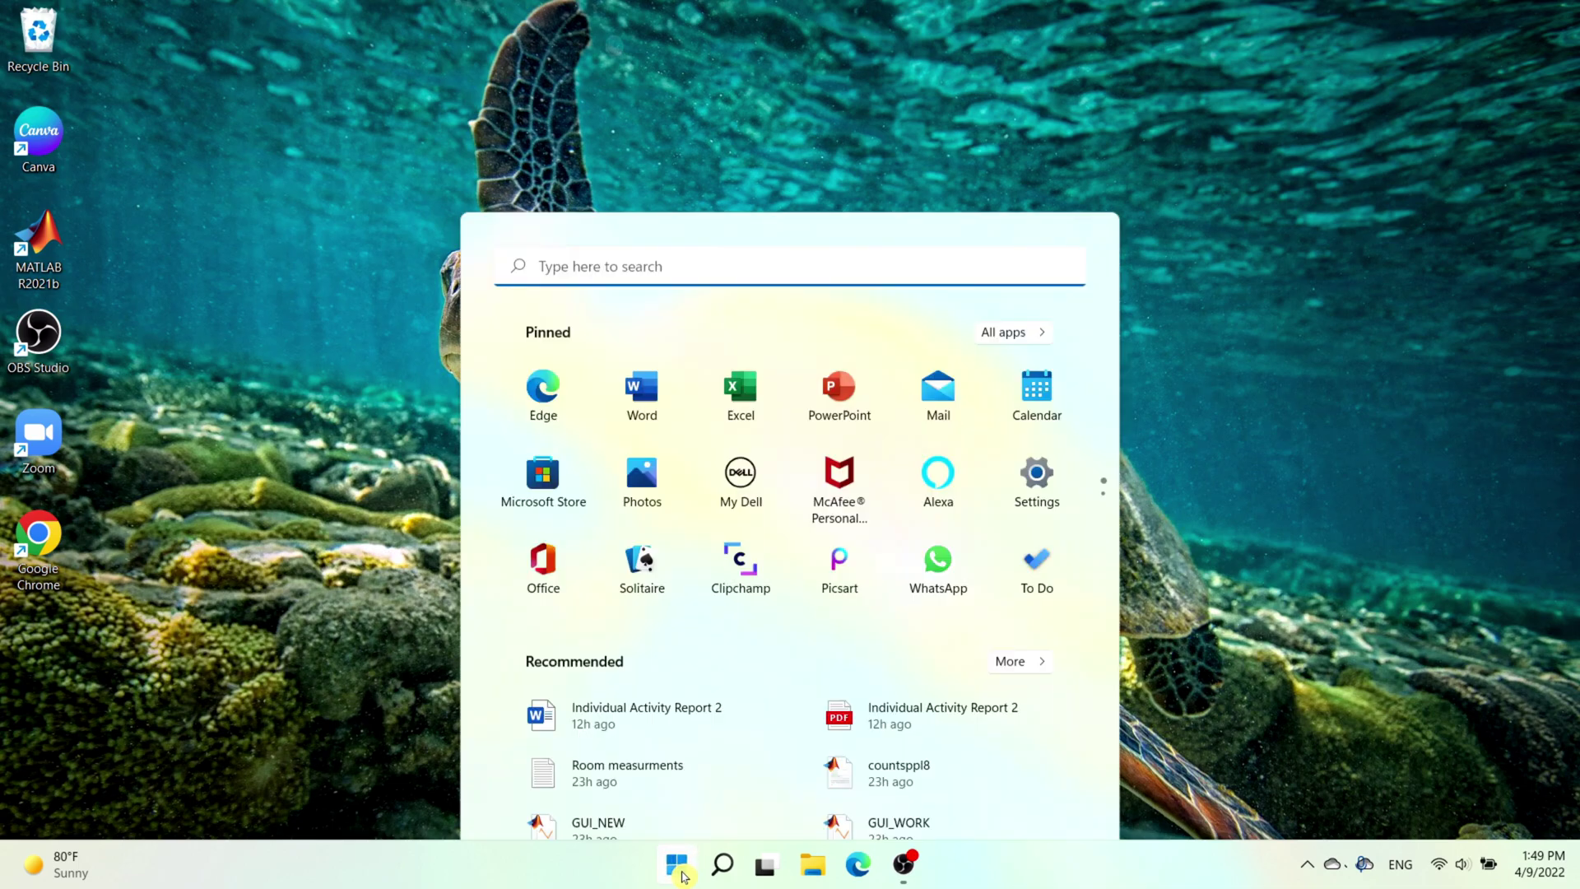
pyautogui.write('micro')
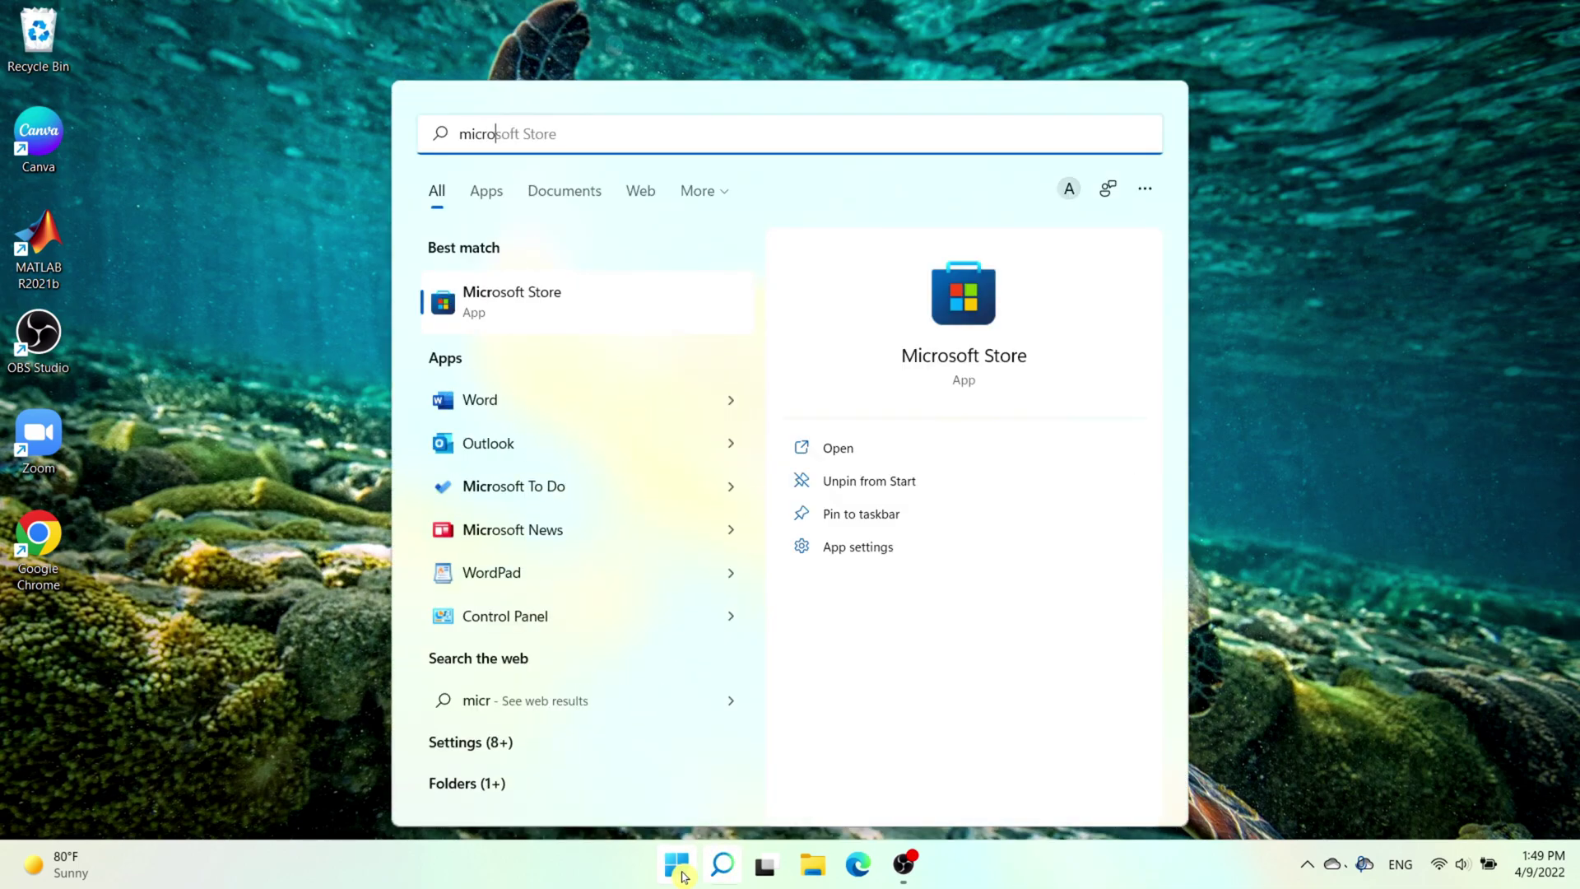
pyautogui.write('soft')
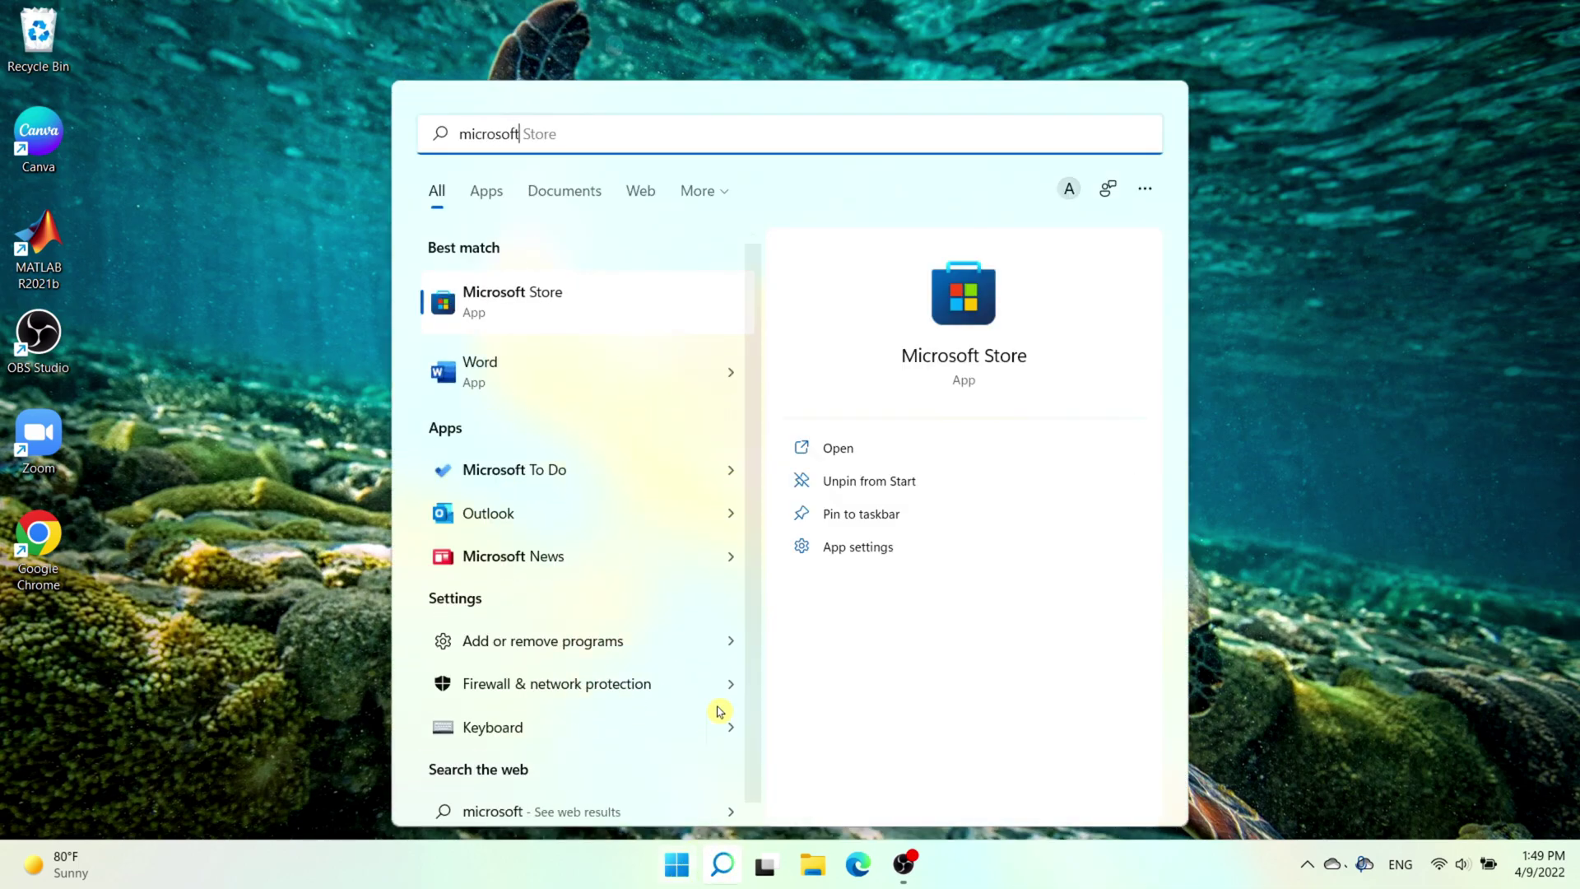
pyautogui.click(628, 303)
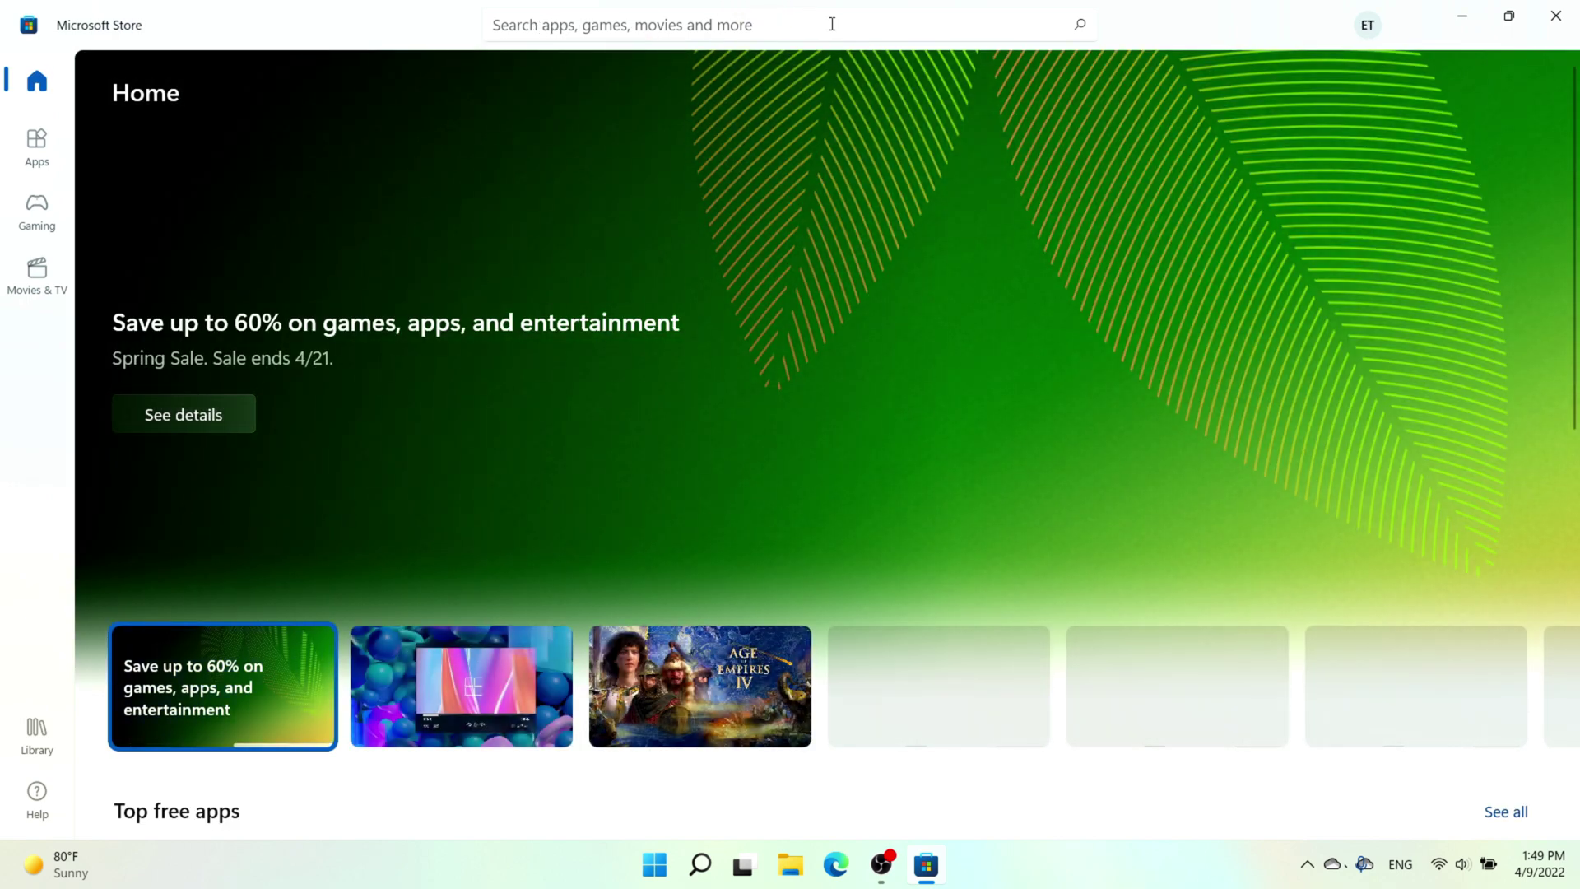
# Search the Store for 'modernflyout' to list ModernFlyouts (Preview).
pyautogui.click(832, 24)
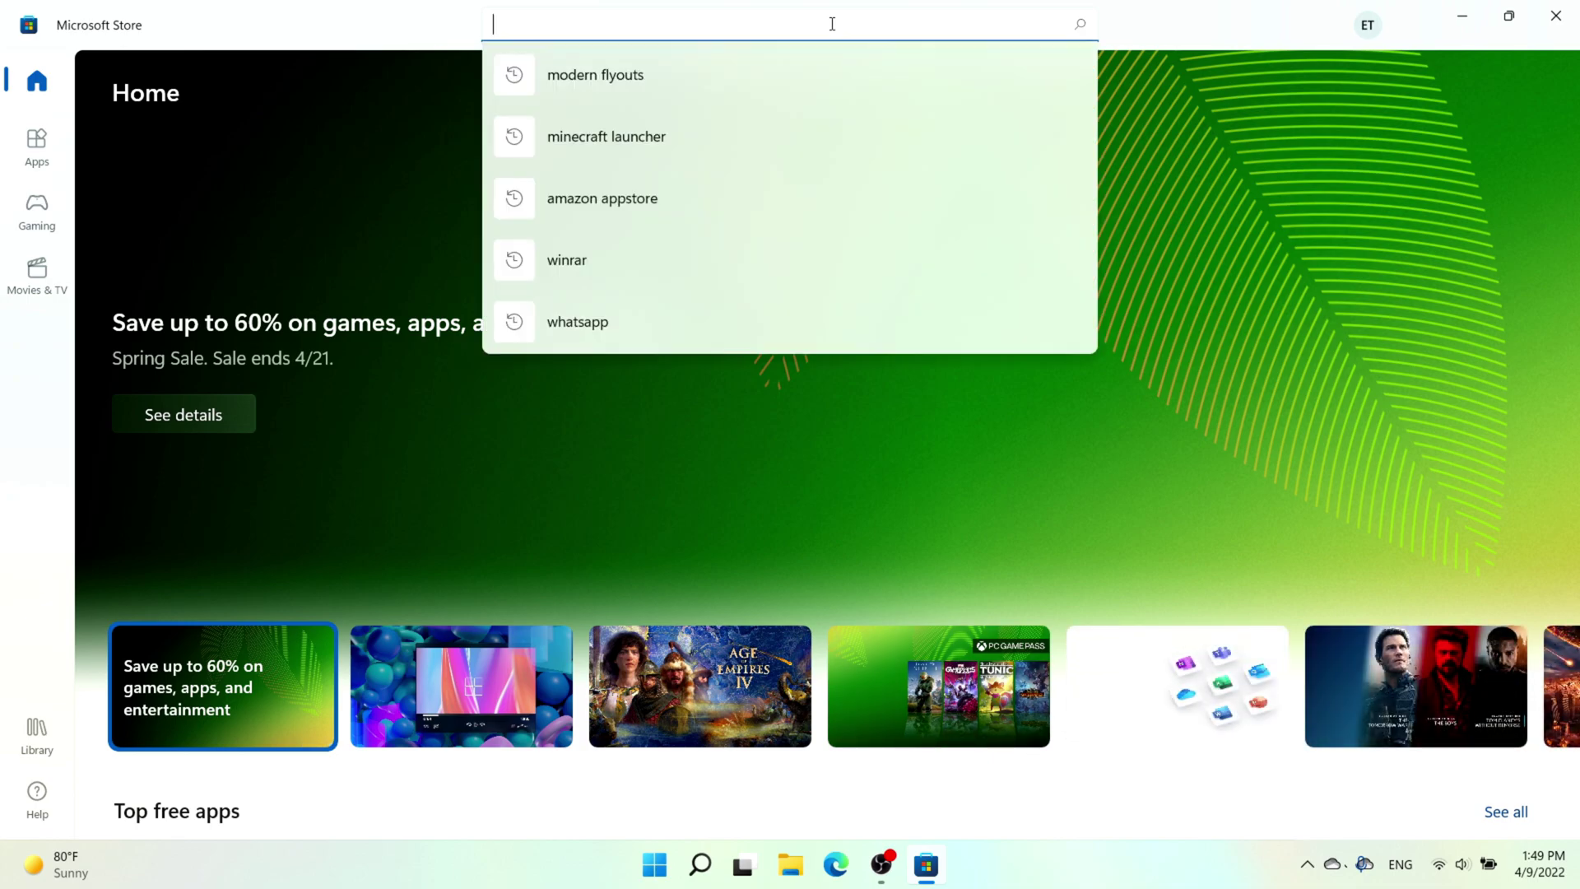
pyautogui.write('modernf')
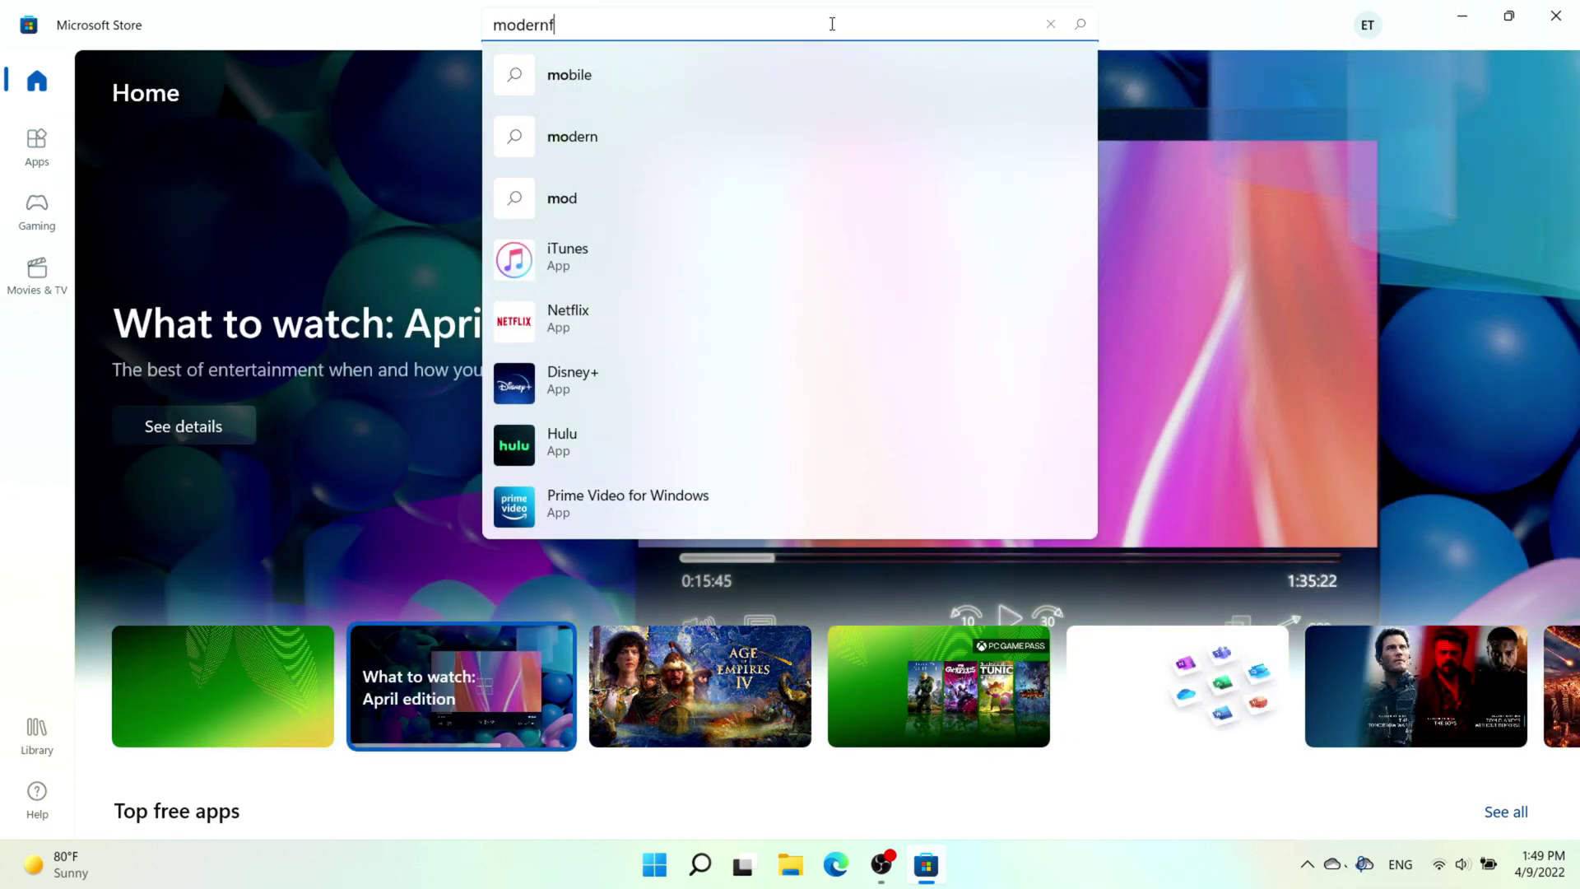
pyautogui.write('lyouts')
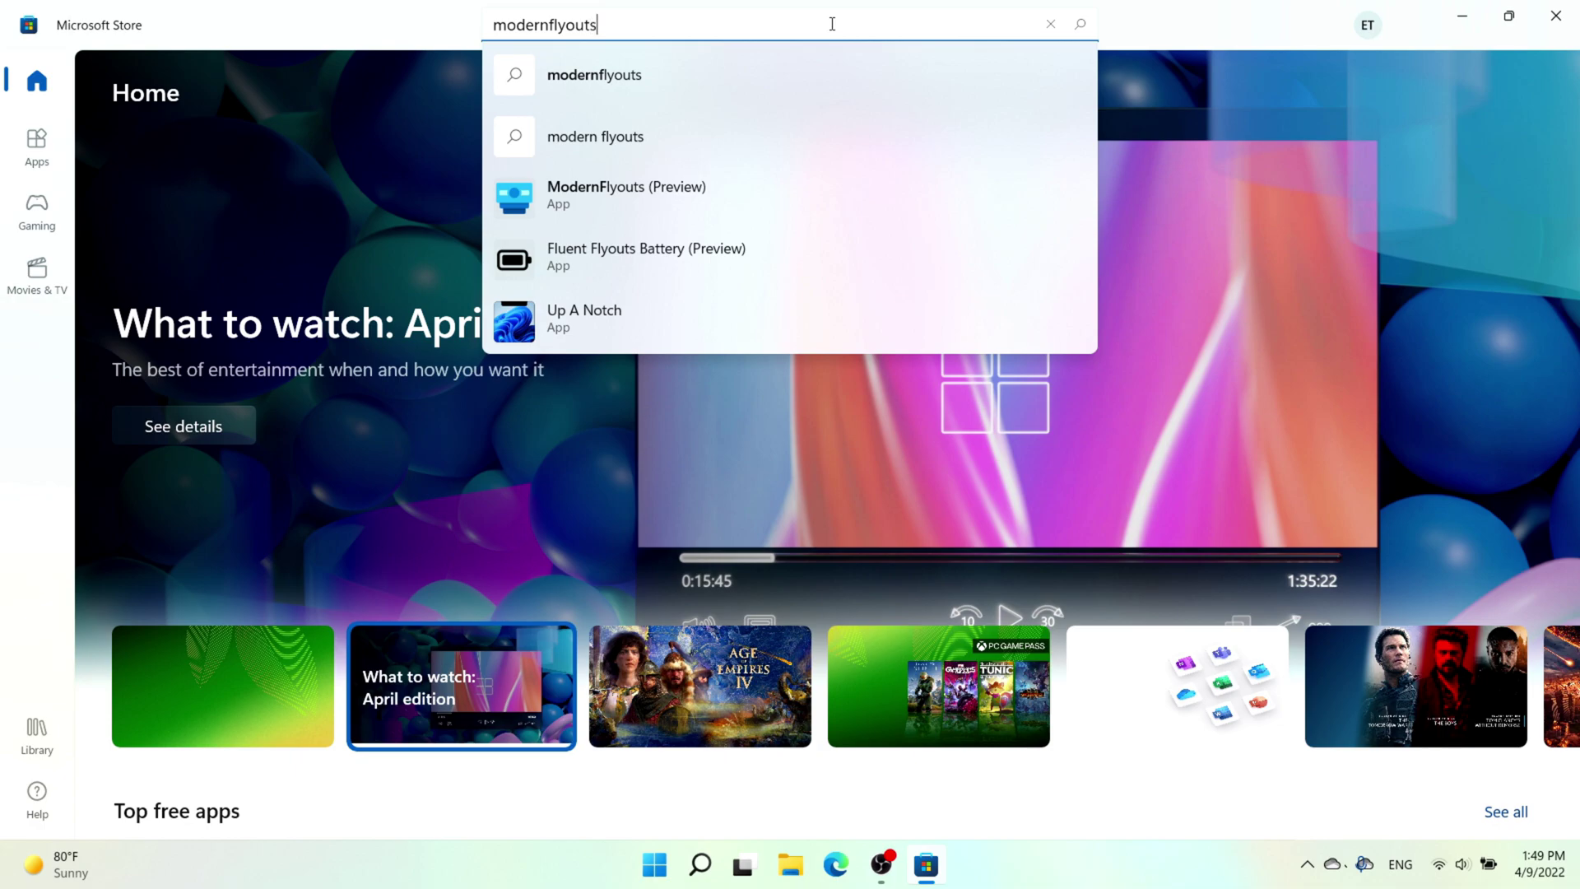
pyautogui.press('Return')
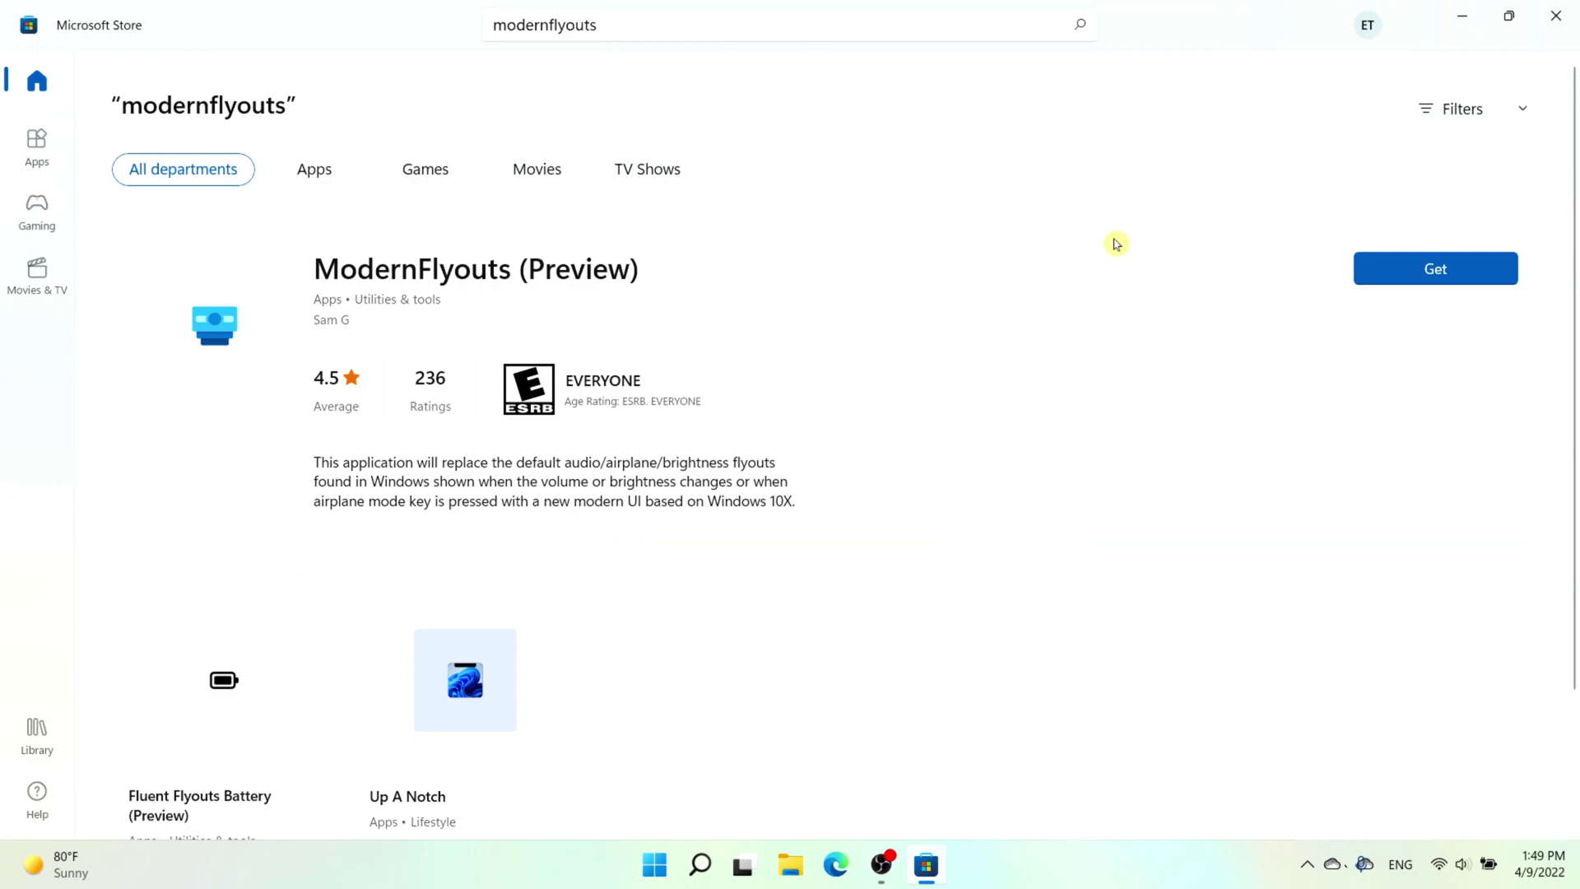
# Get ModernFlyouts (Preview) and open it once the installation finishes.
pyautogui.click(1464, 275)
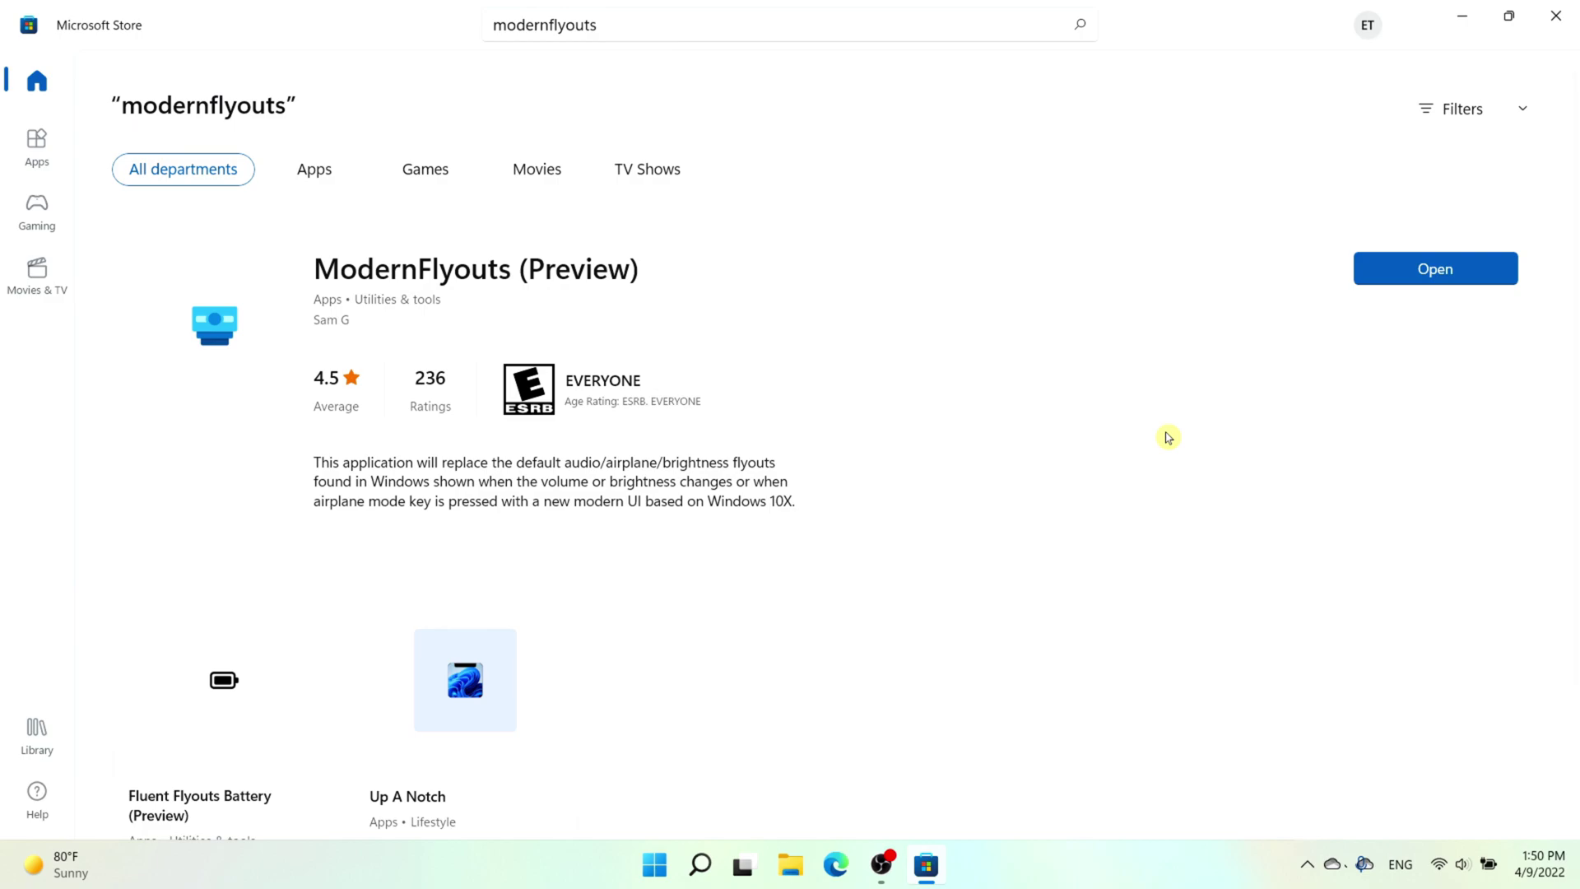
pyautogui.click(1454, 263)
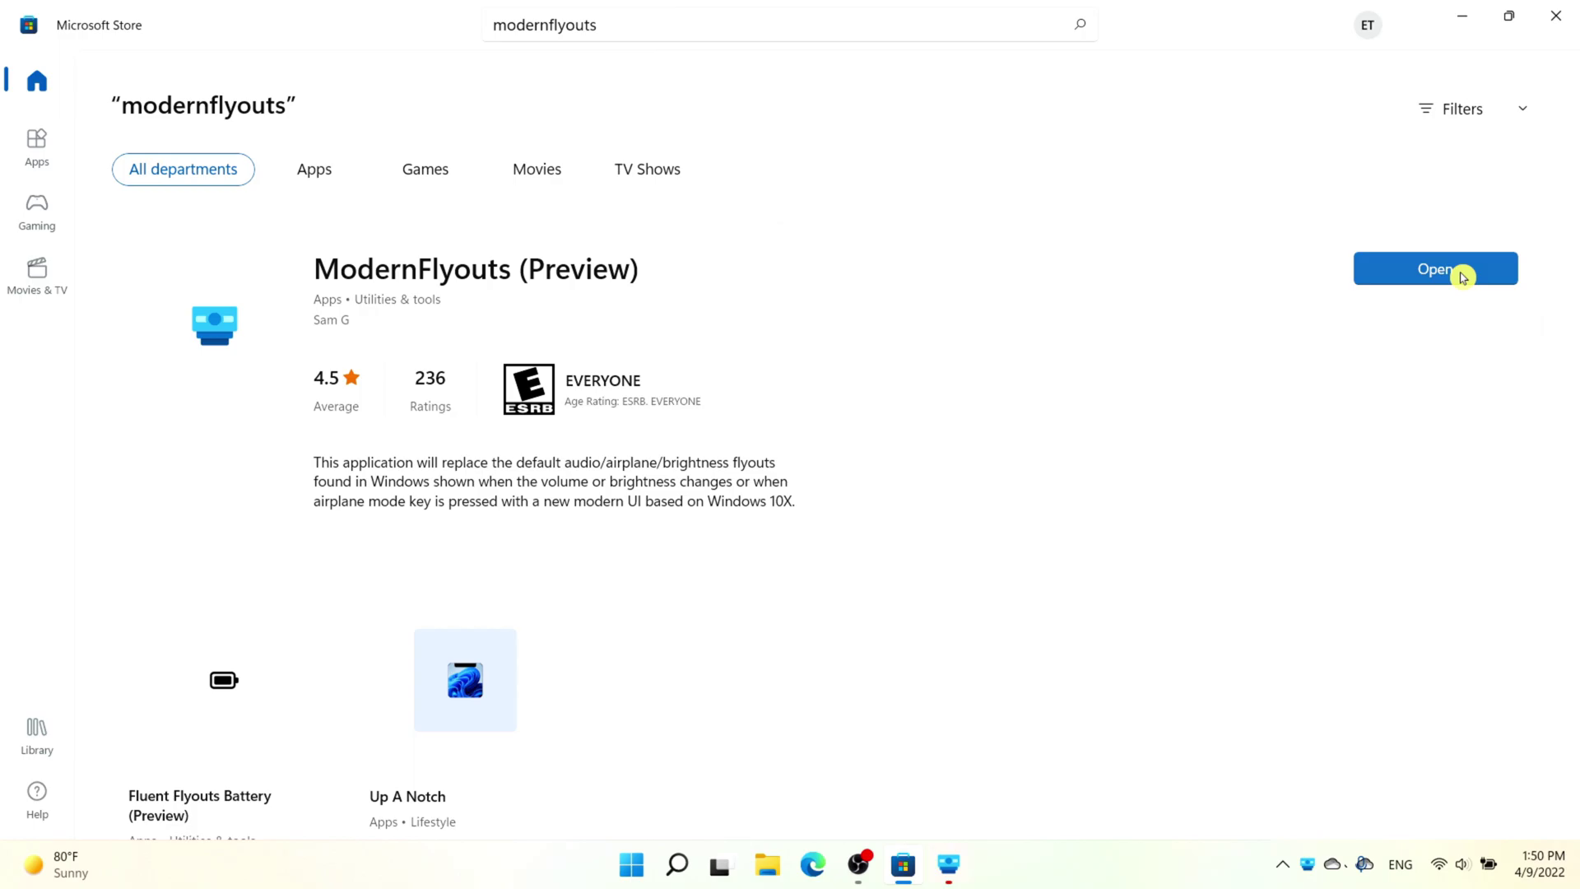
# Minimize the Store, move the ModernFlyouts settings window toward centre, and view Personalization.
pyautogui.click(1473, 31)
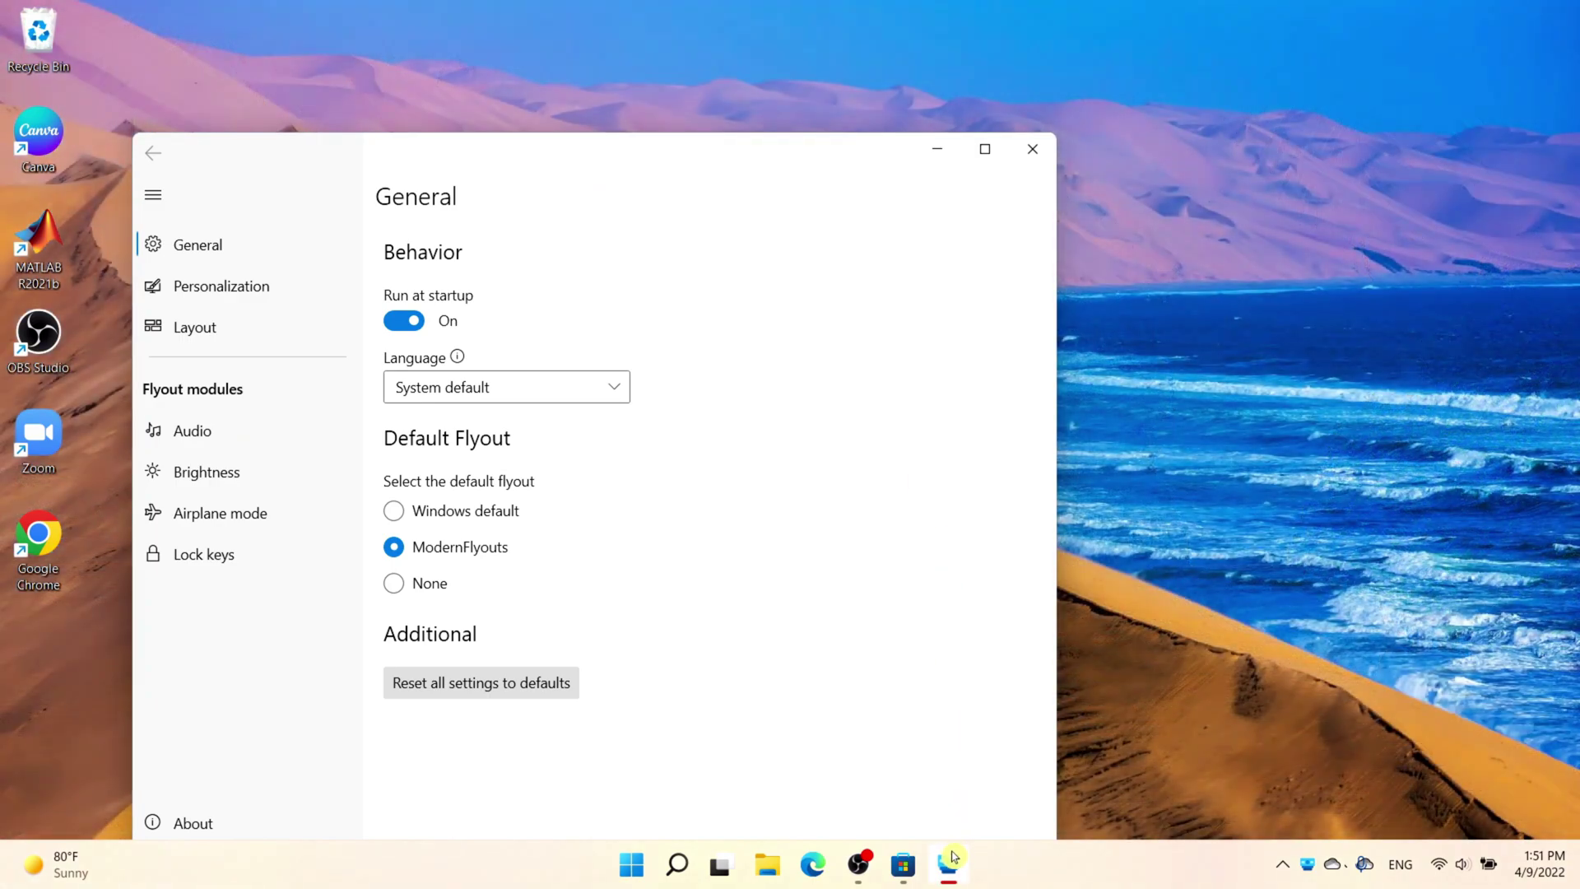
pyautogui.click(951, 860)
pyautogui.moveTo(750, 156); pyautogui.dragTo(963, 87)
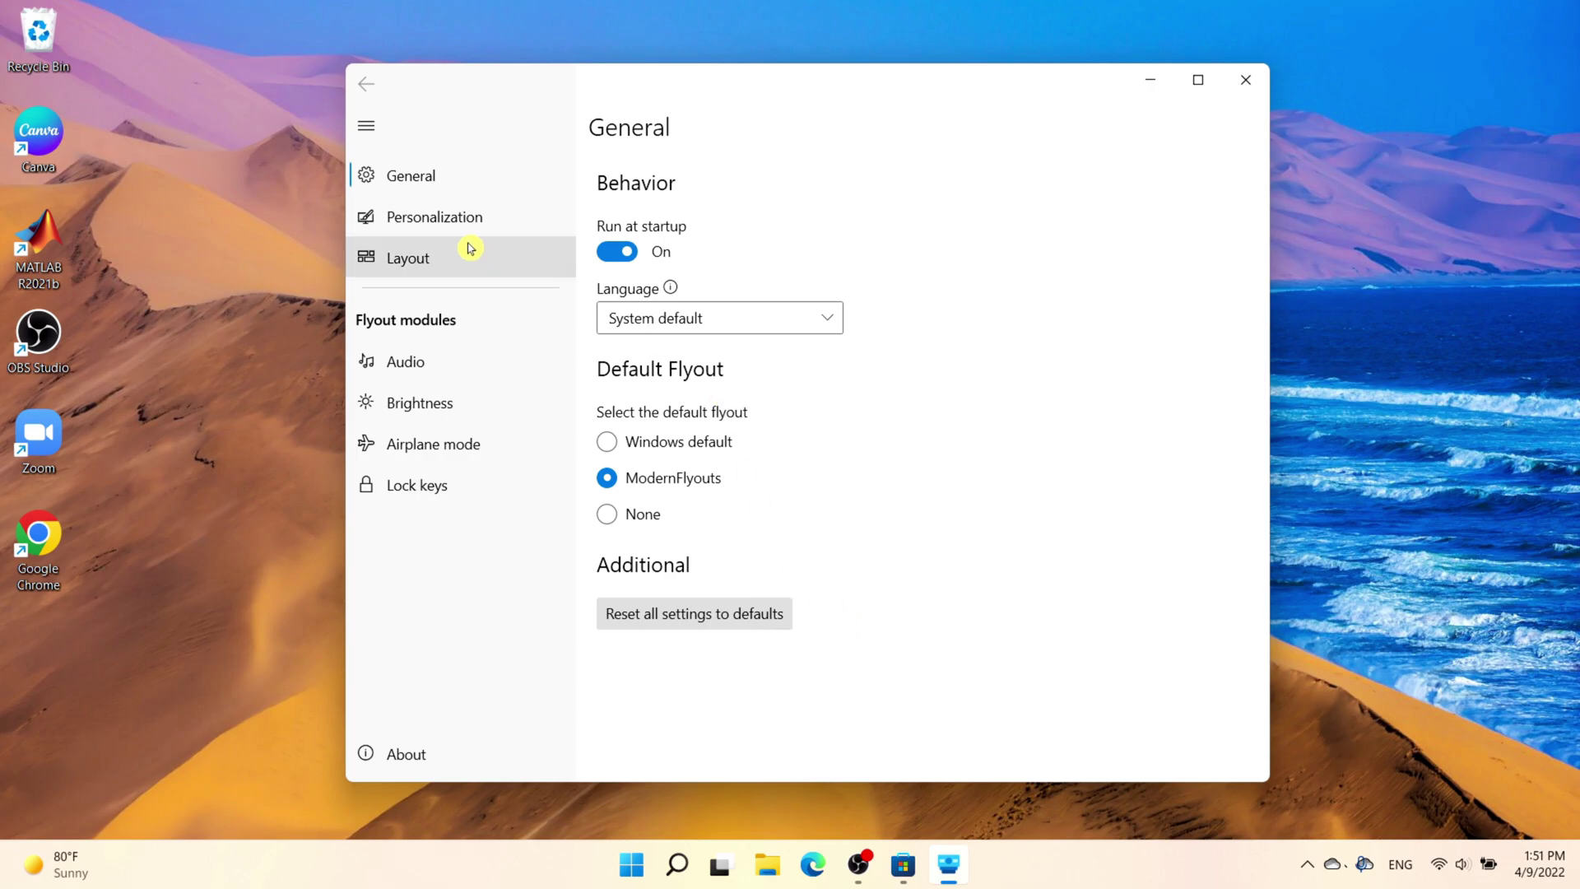
pyautogui.click(529, 219)
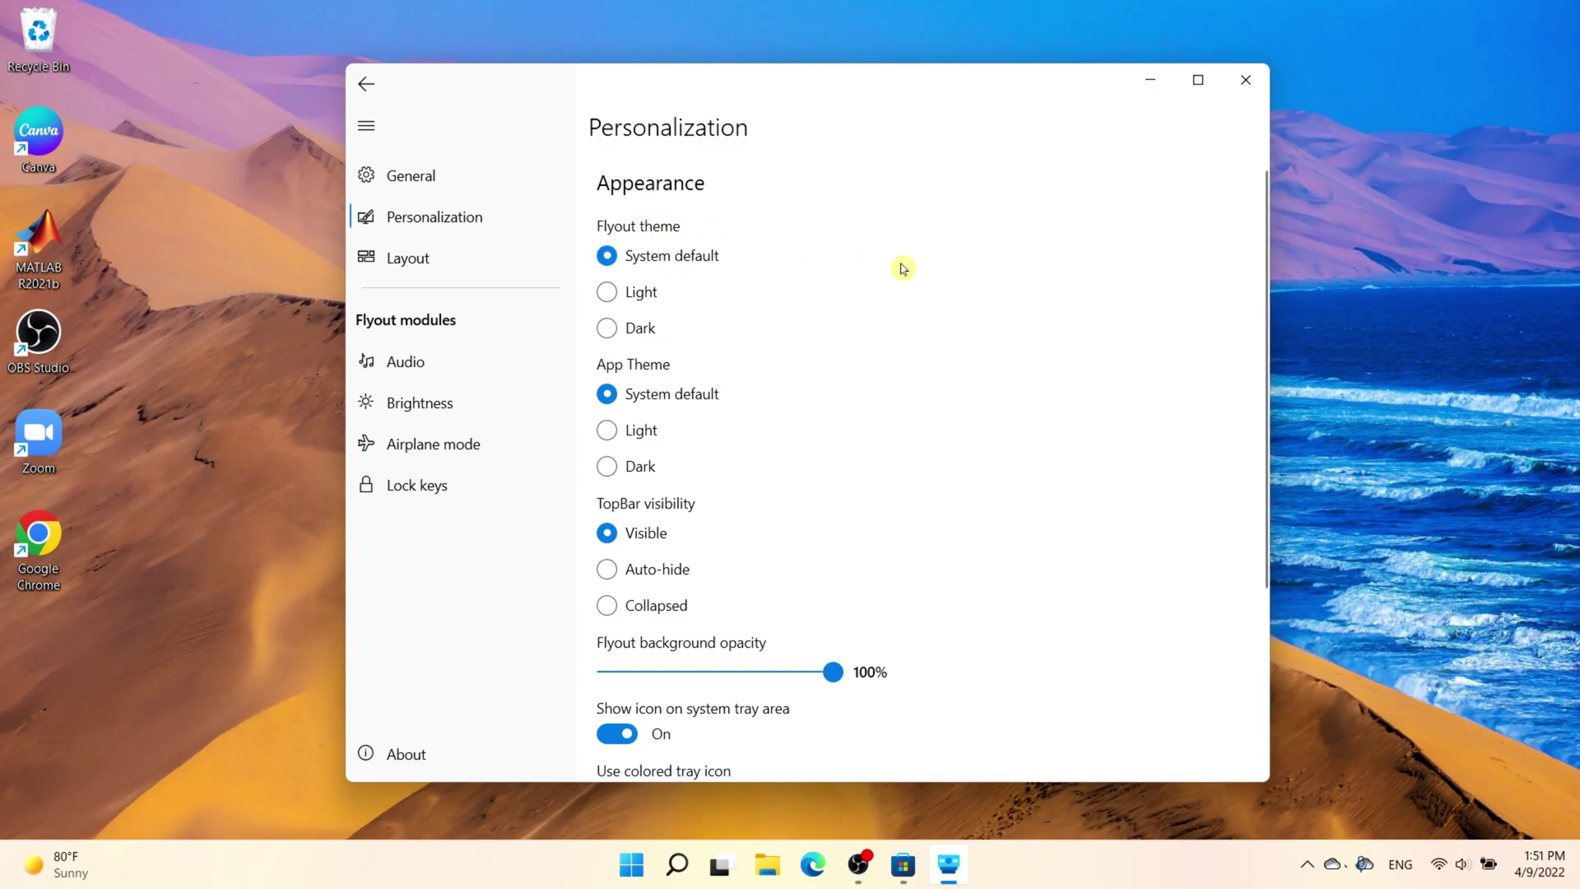
# Browse the Layout and Audio flyout settings pages.
pyautogui.scroll(-2, 875, 599)
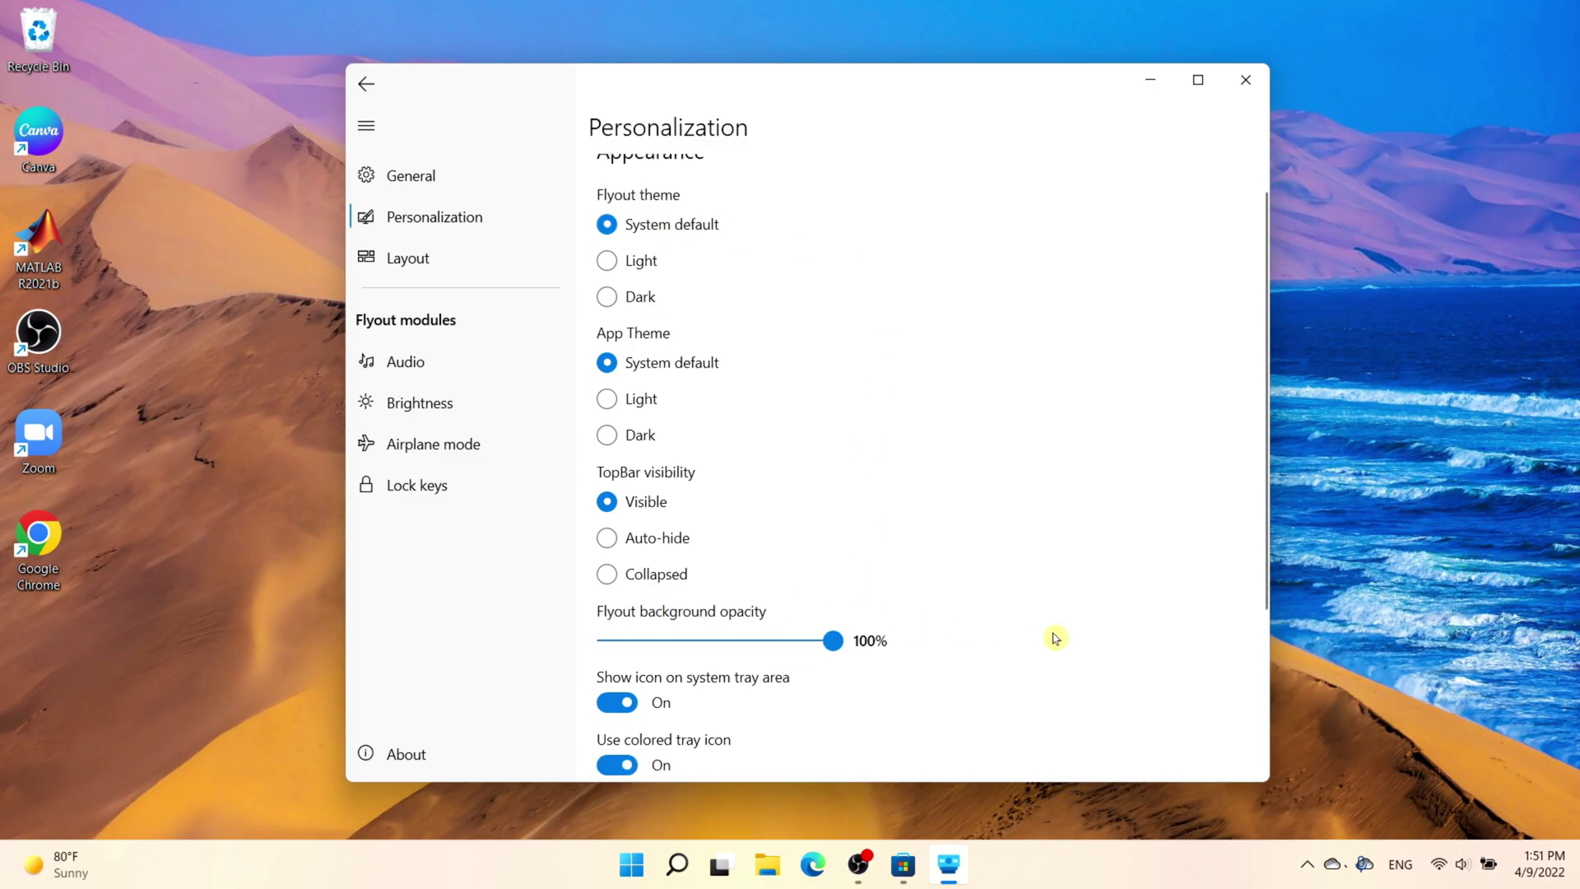
pyautogui.scroll(-5, 1136, 454)
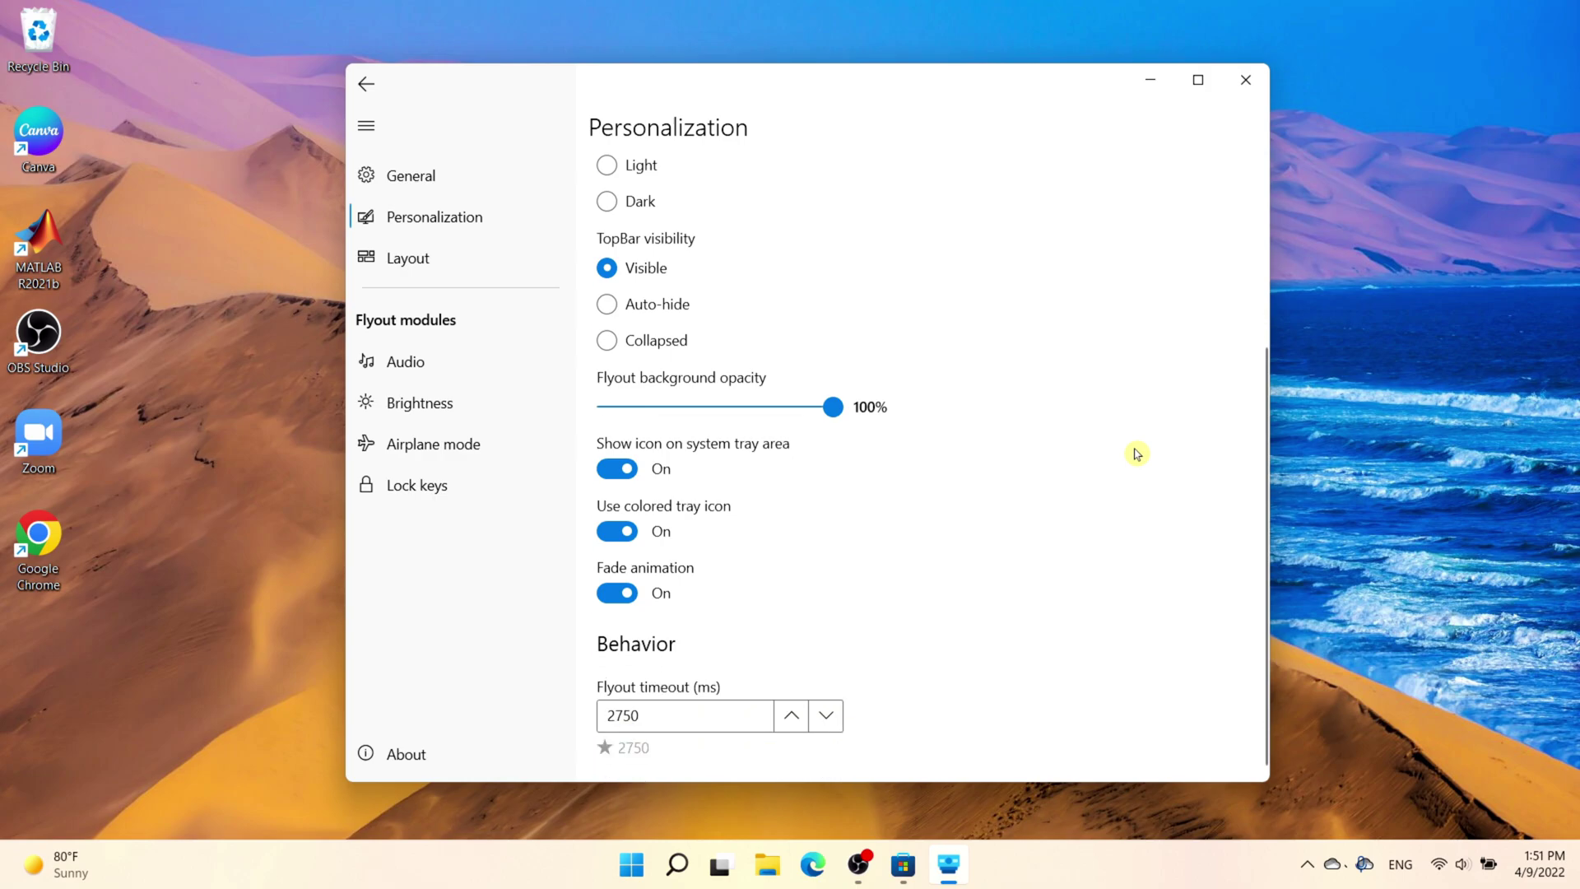
pyautogui.click(460, 268)
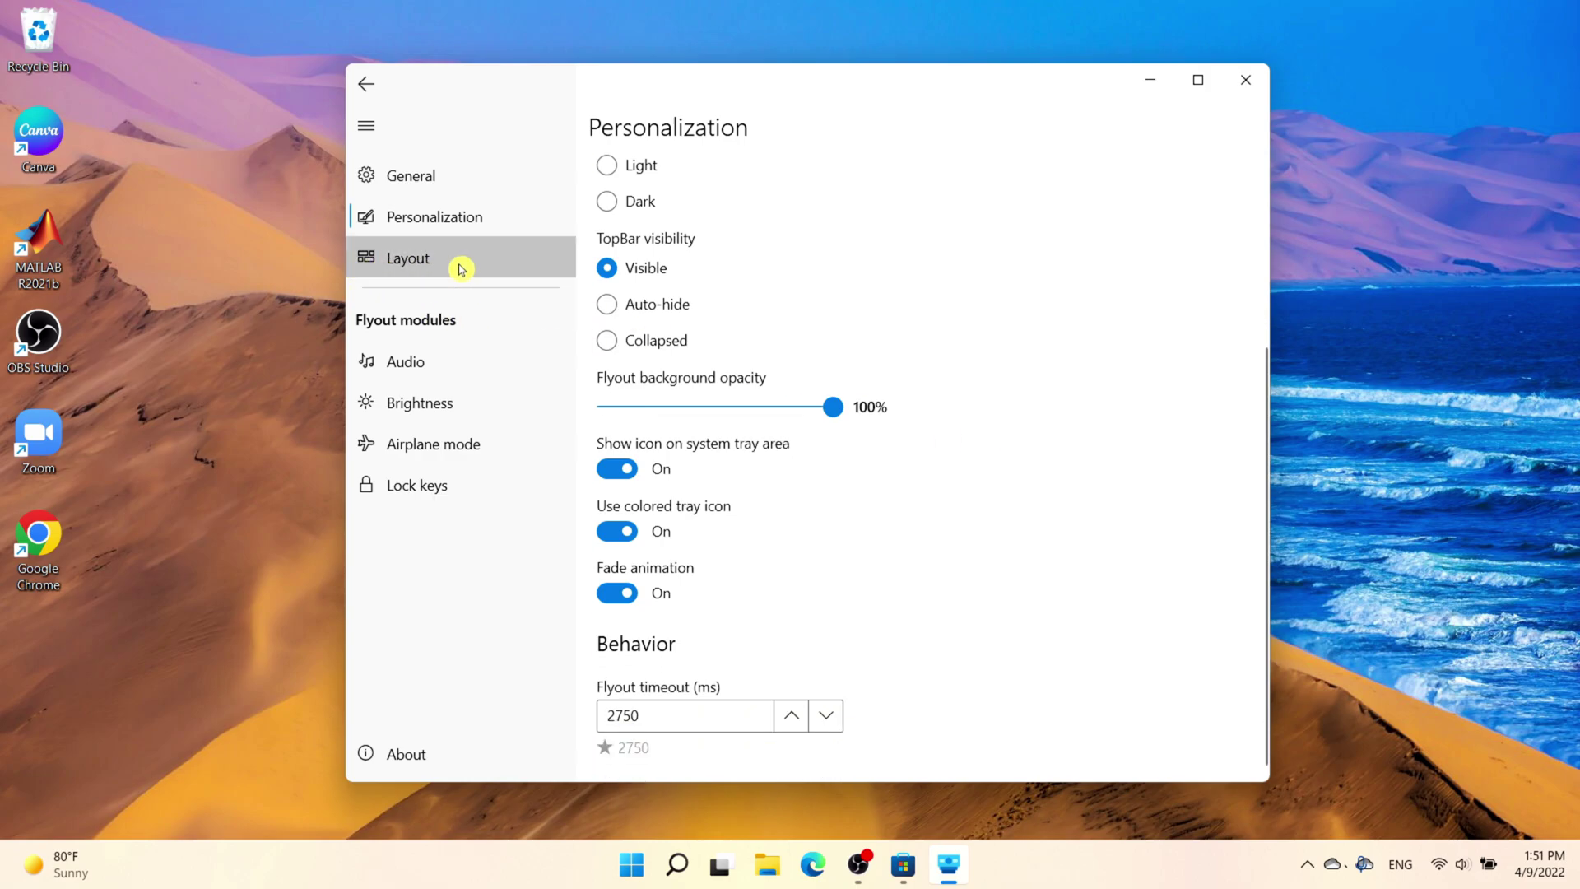
pyautogui.scroll(-4, 903, 608)
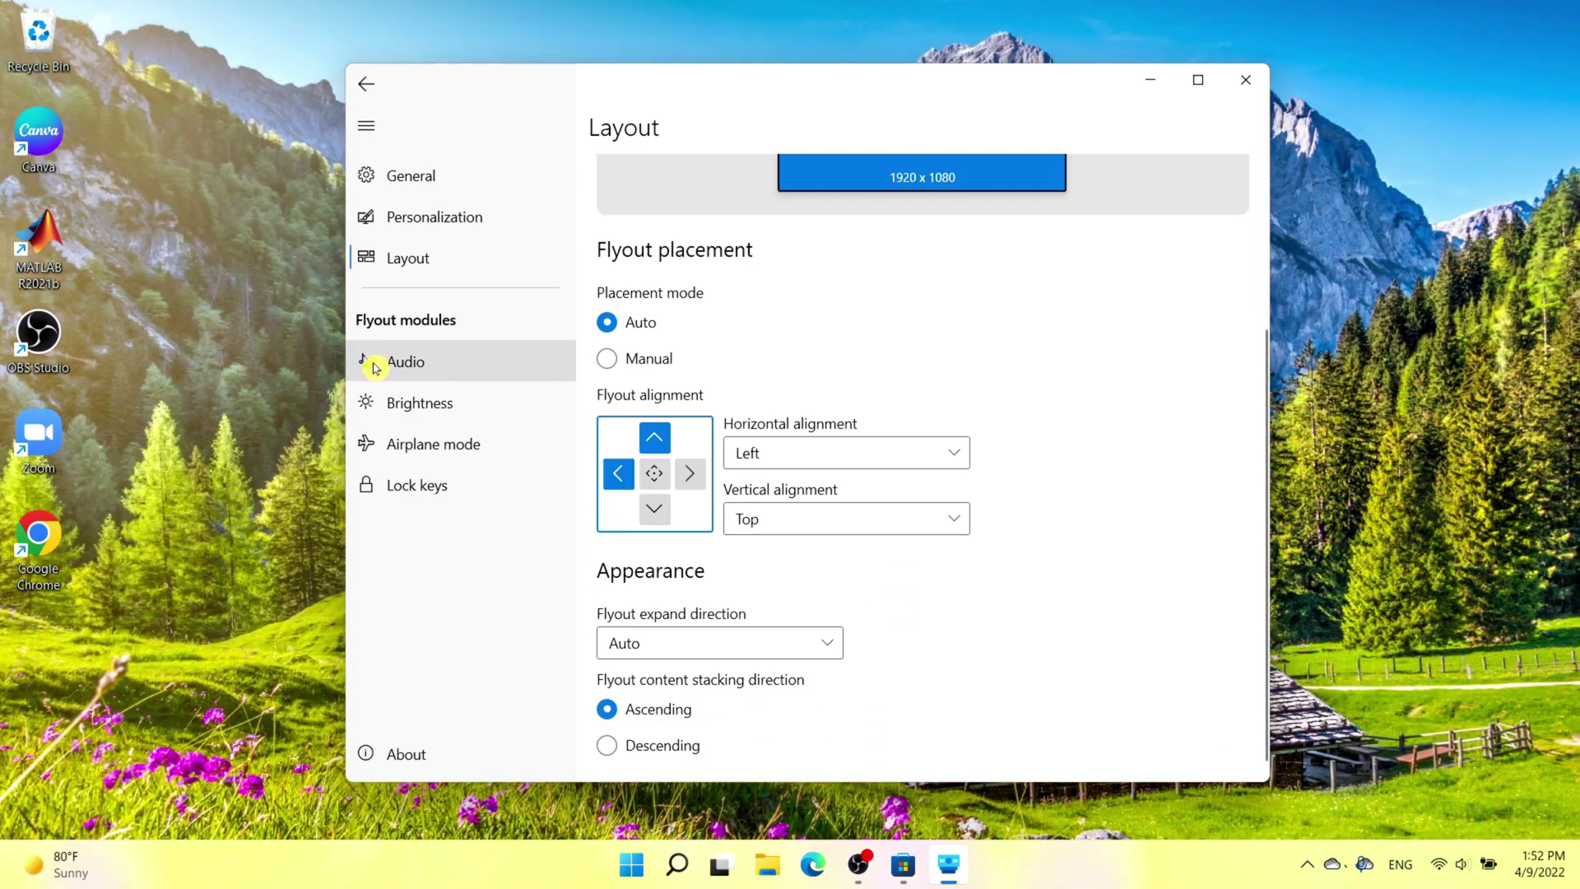
pyautogui.click(486, 365)
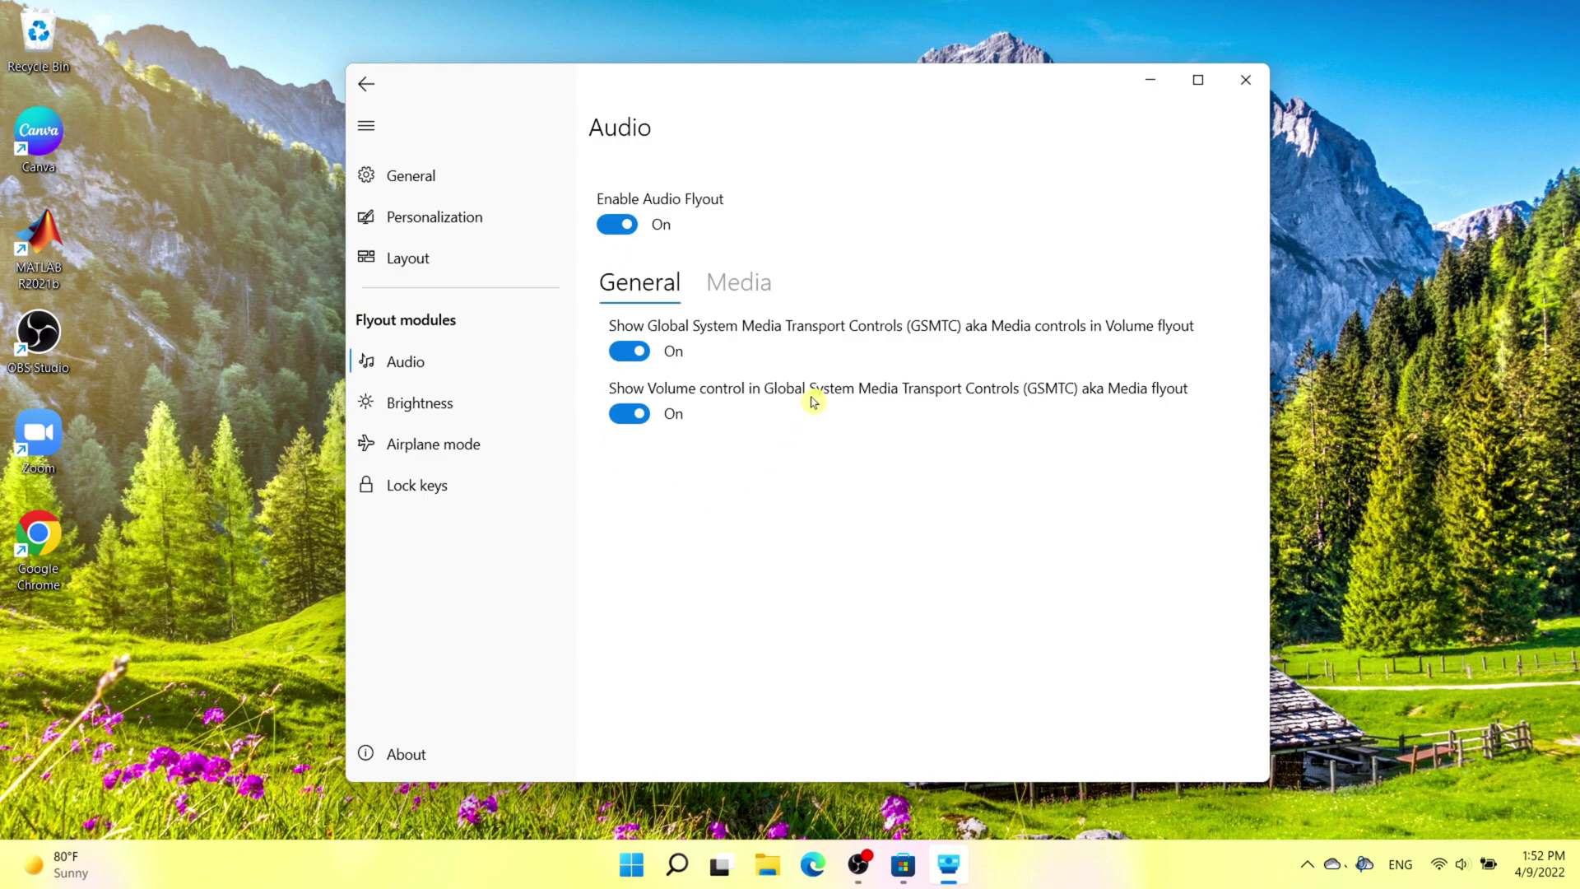
# Review the Brightness, Airplane mode and Lock keys pages, then return to General.
pyautogui.click(452, 407)
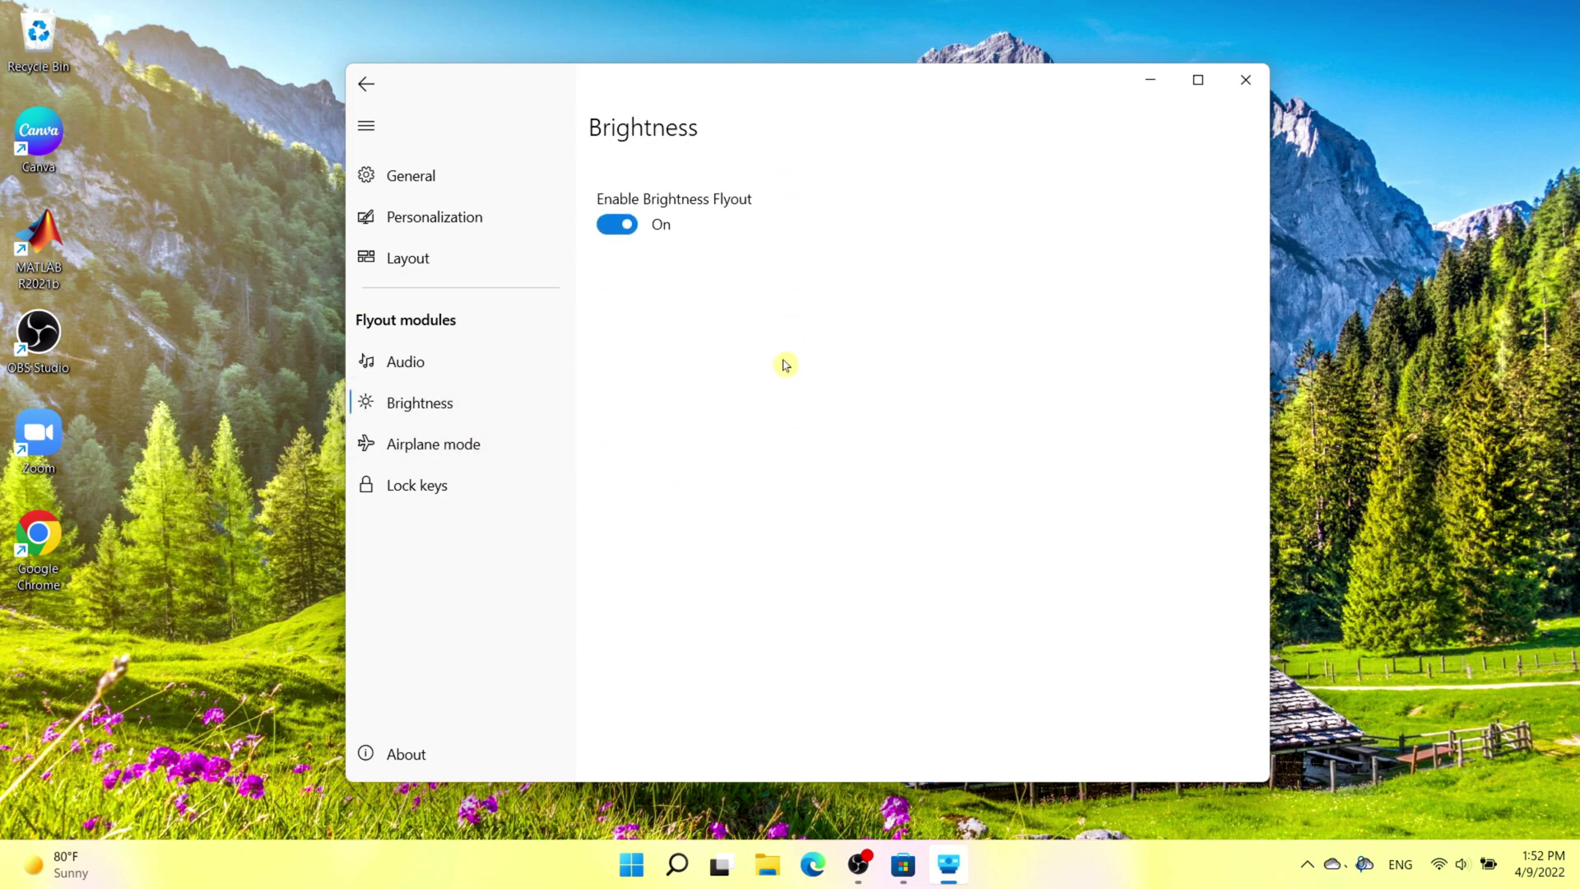
pyautogui.click(497, 445)
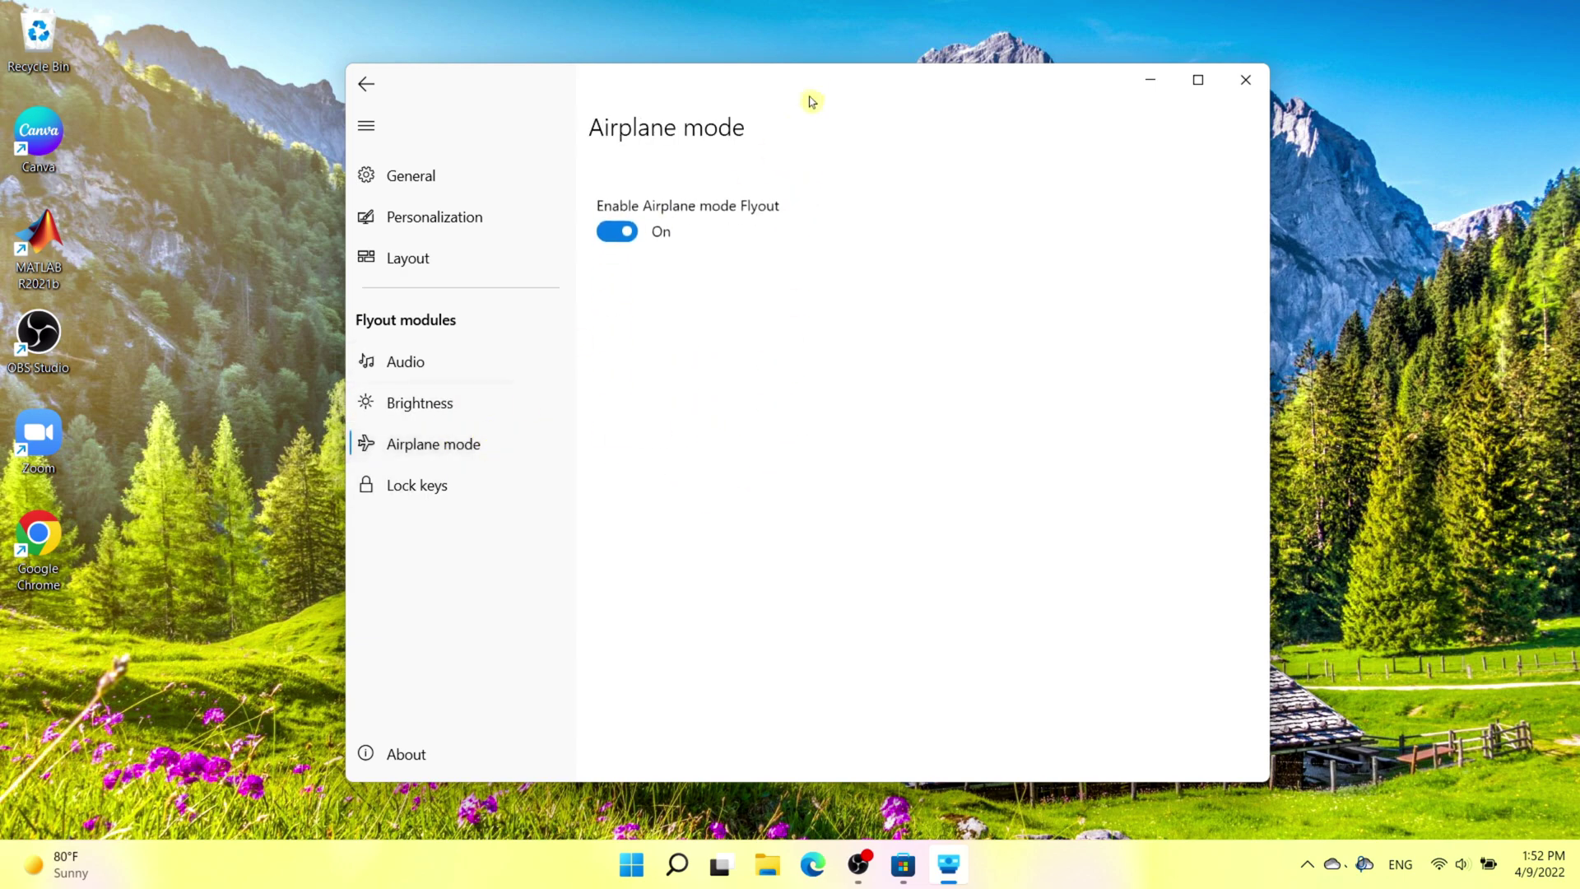
pyautogui.click(417, 486)
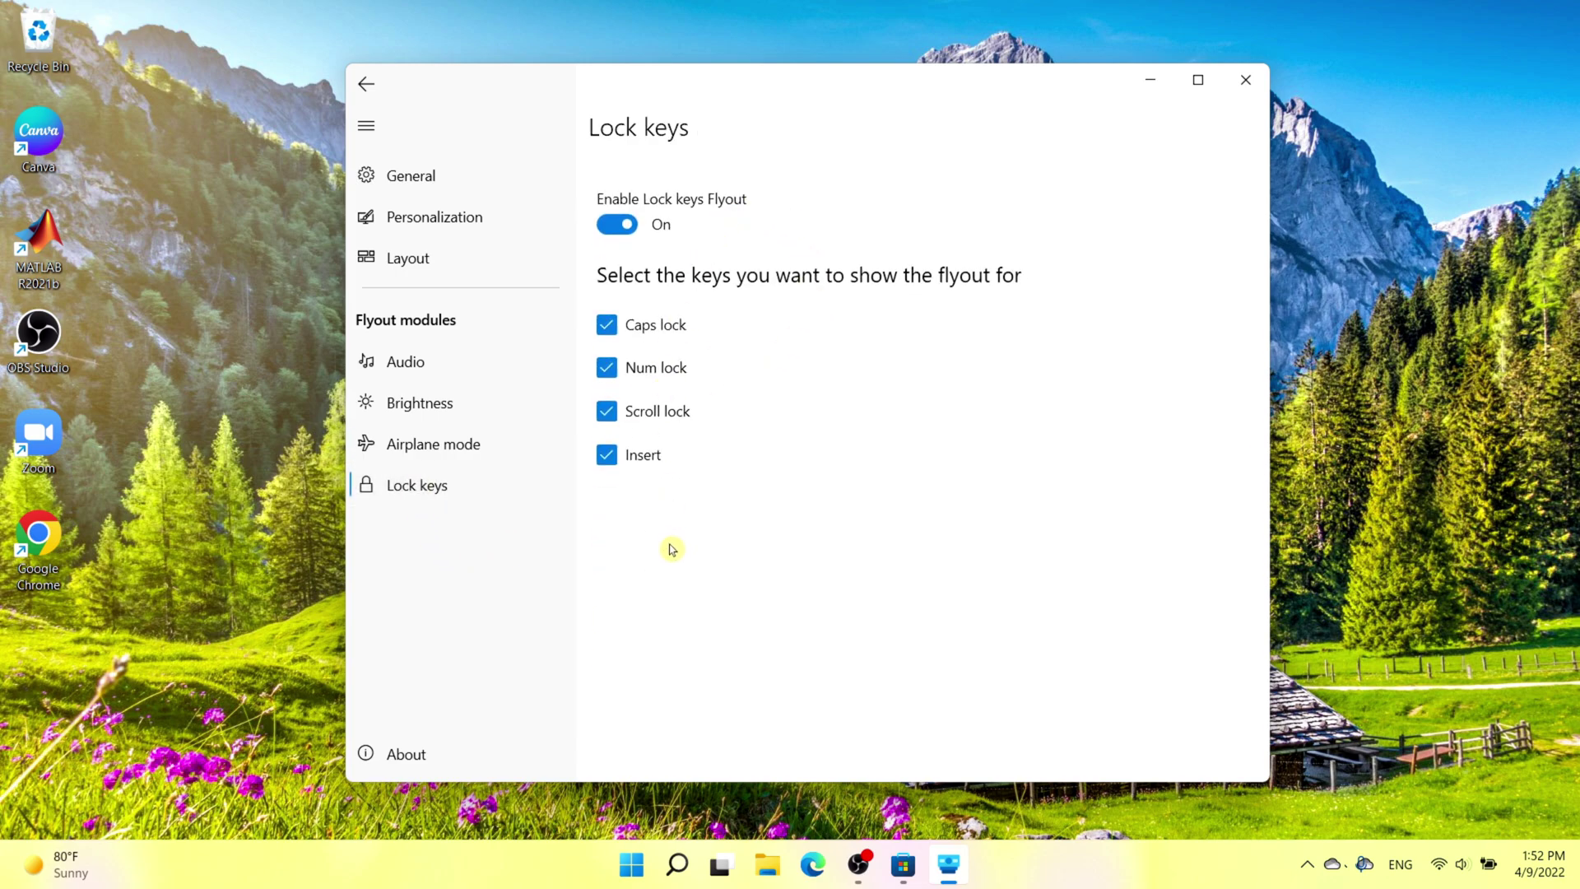
pyautogui.click(459, 174)
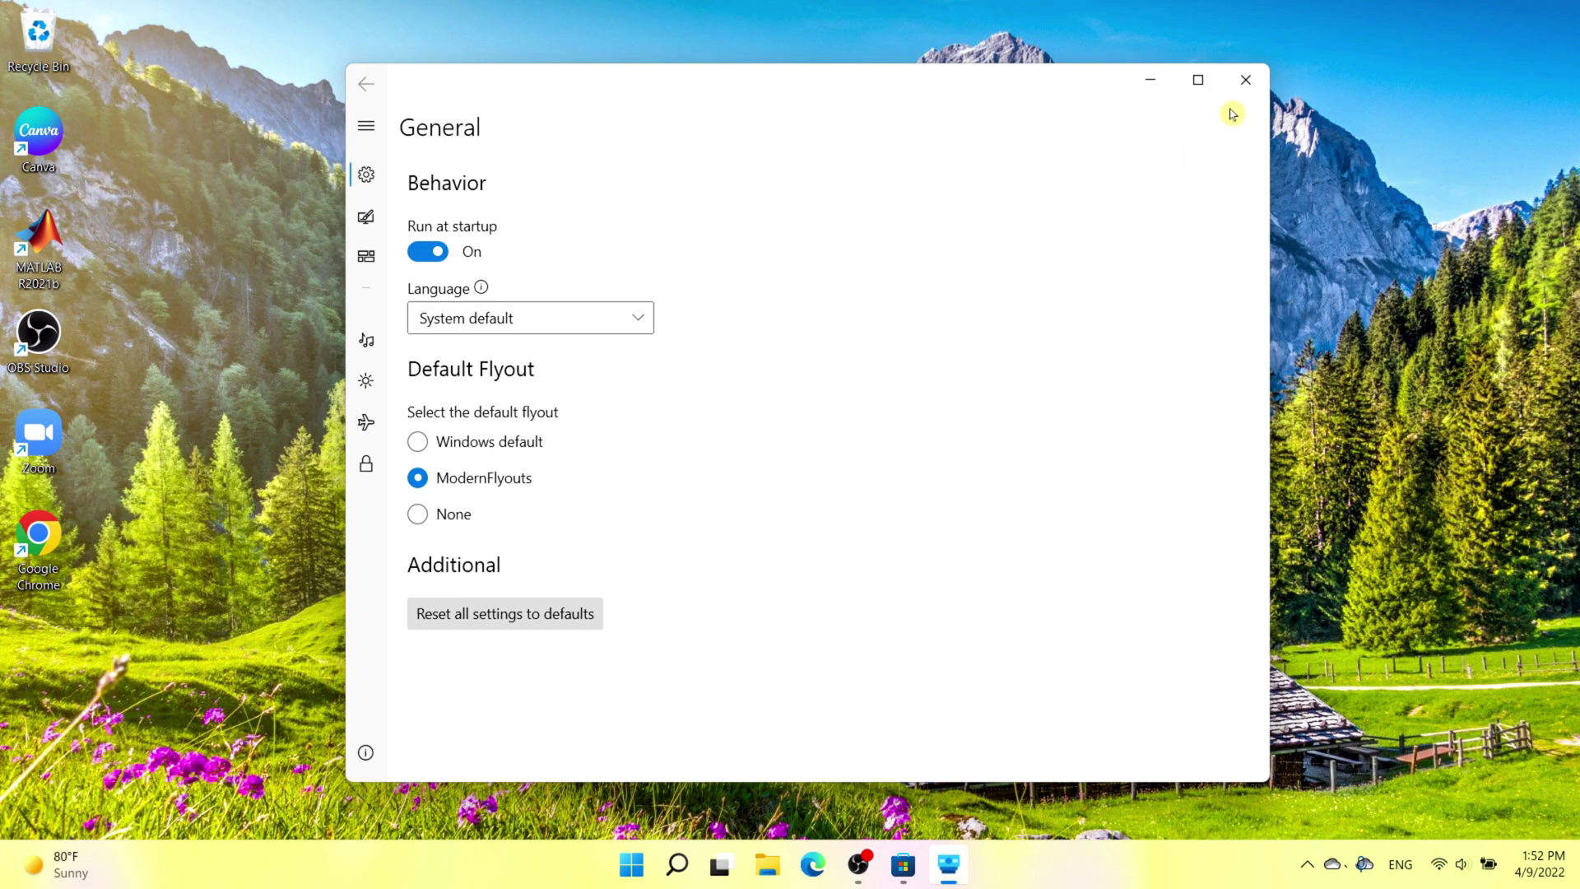
# Minimize settings, raise the volume to show the flyout, drag it to centre and back.
pyautogui.click(1146, 81)
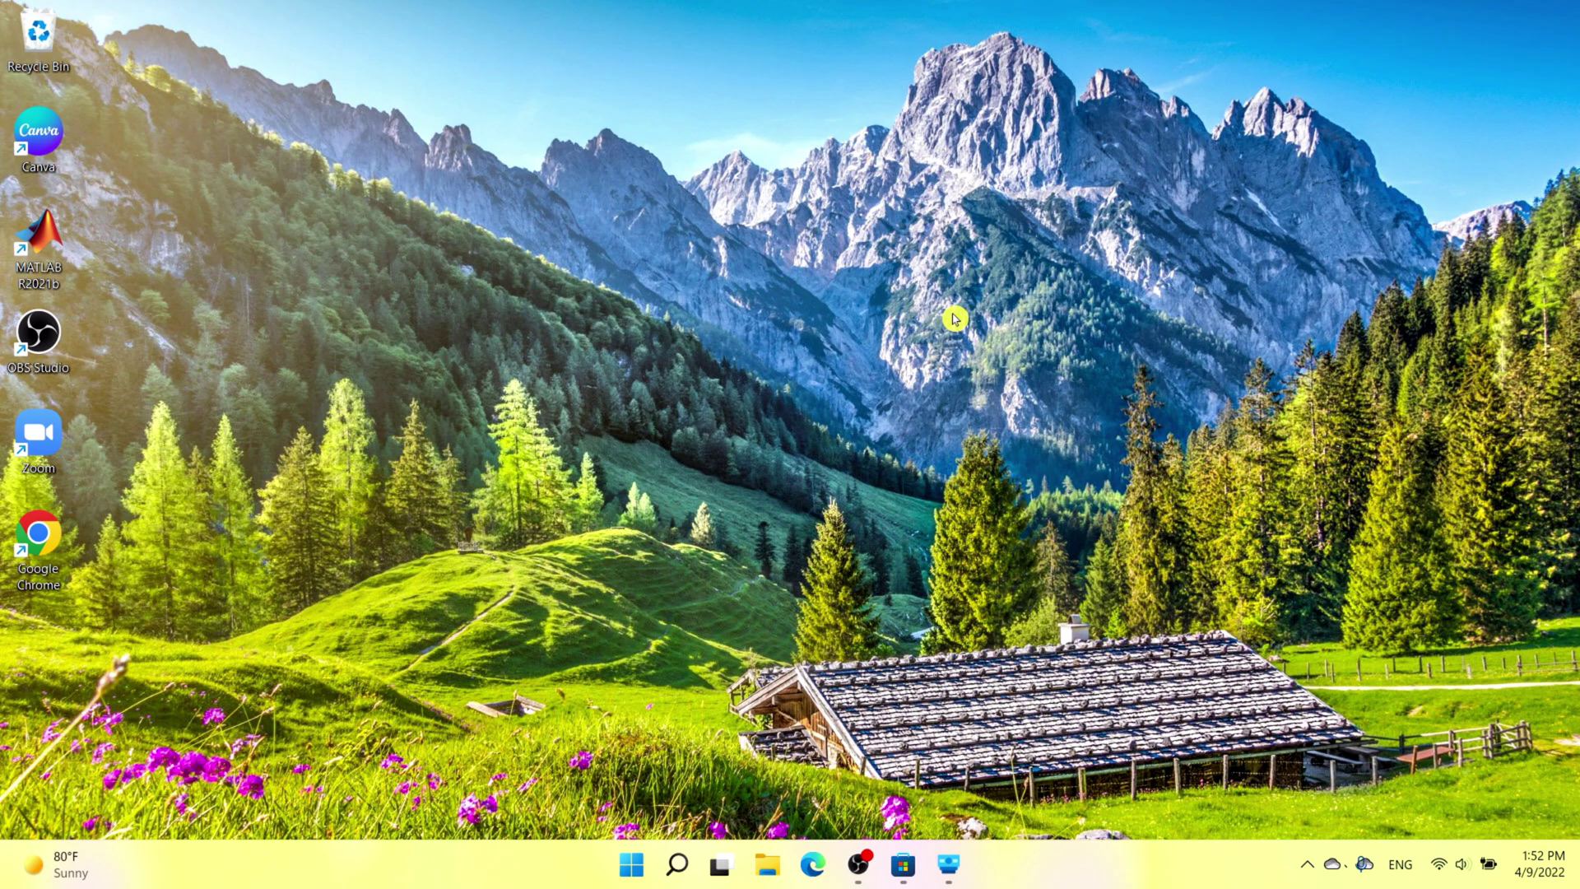
pyautogui.press('XF86AudioRaiseVolume')
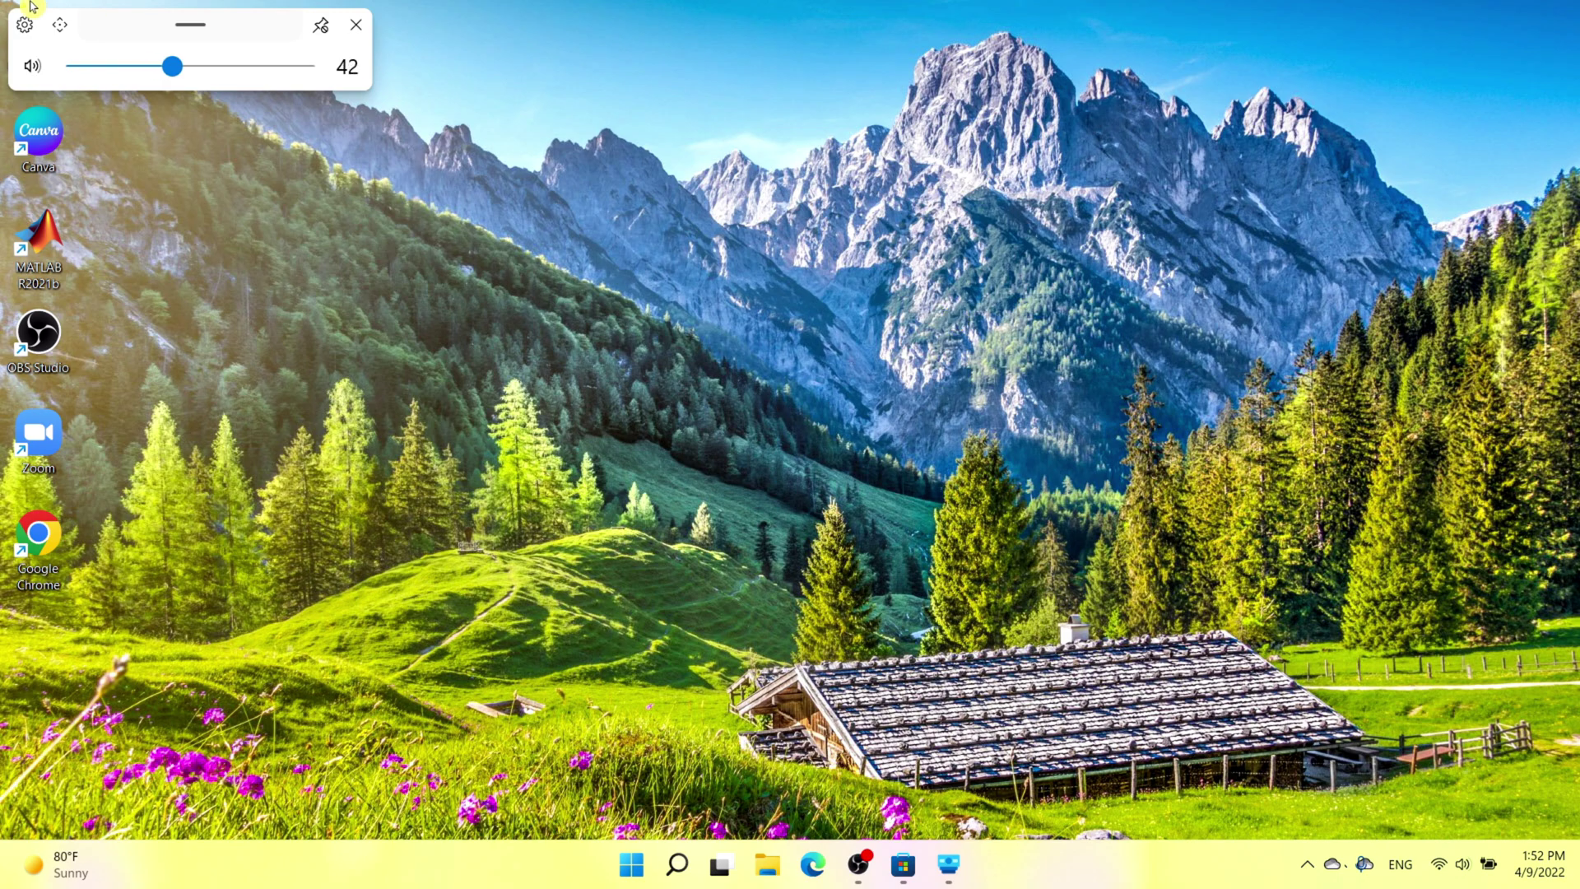
pyautogui.moveTo(213, 36); pyautogui.dragTo(791, 436)
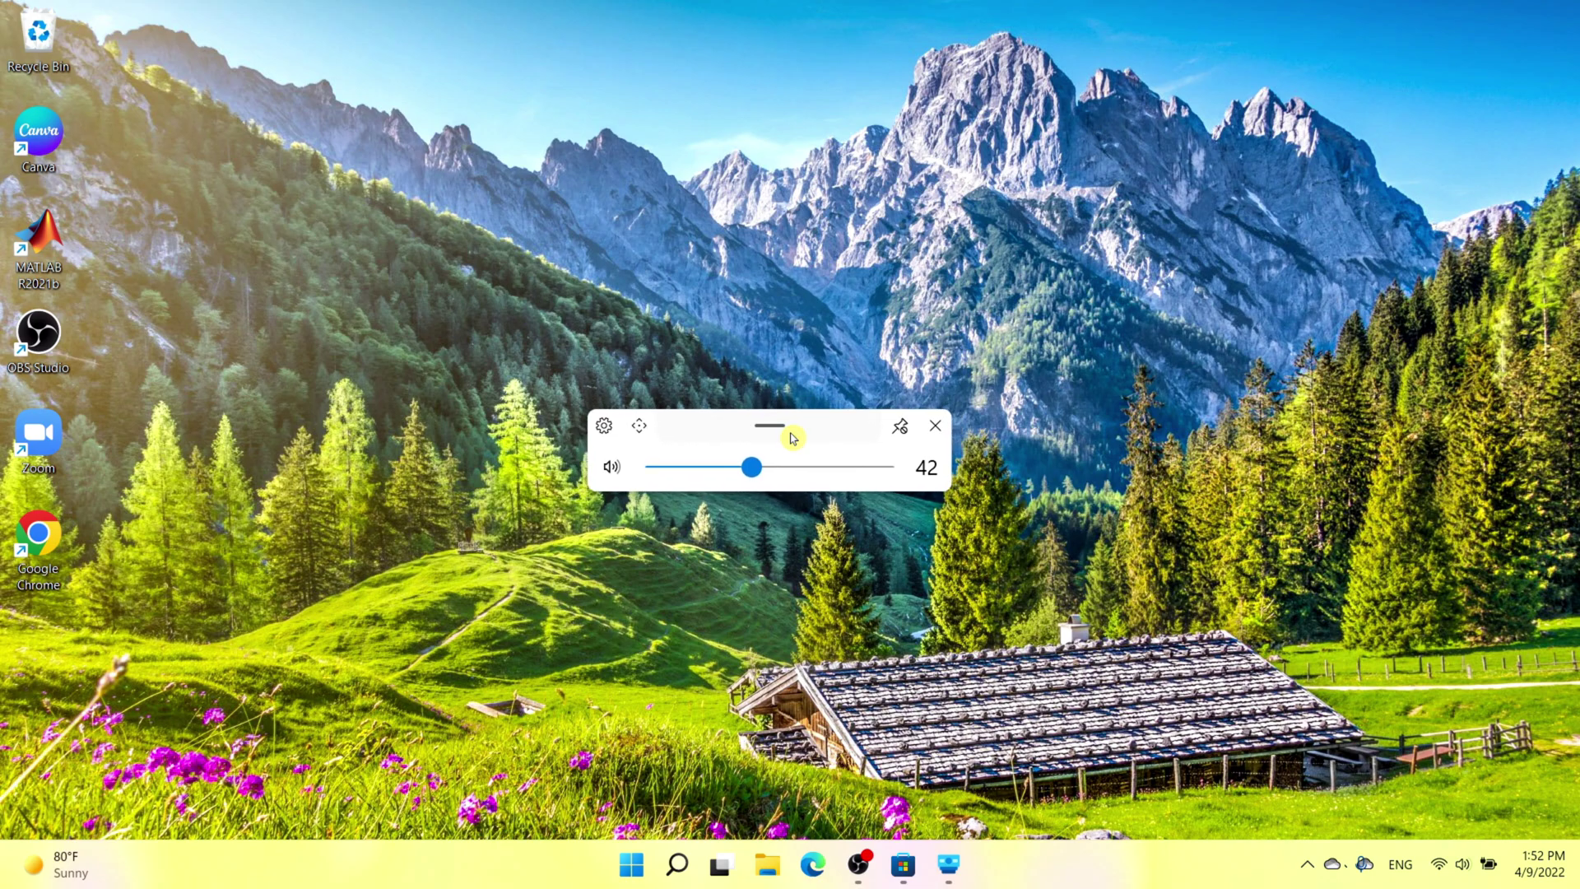
pyautogui.click(639, 428)
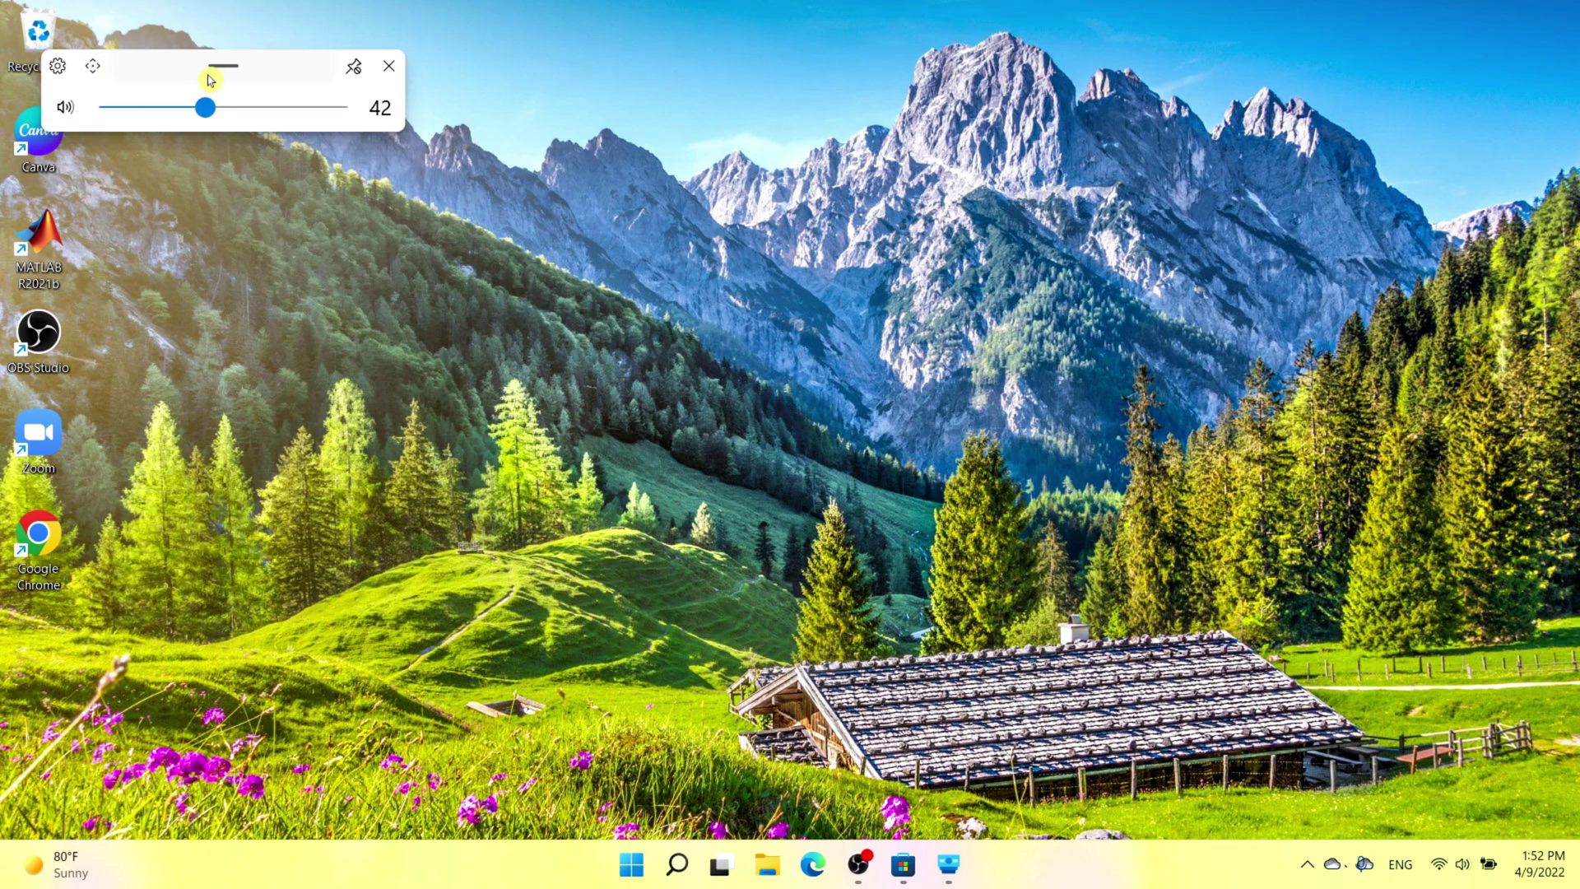
# Drag the volume flyout to the bottom-right corner and toggle its pin.
pyautogui.moveTo(209, 80); pyautogui.dragTo(1375, 741)
pyautogui.click(959, 402)
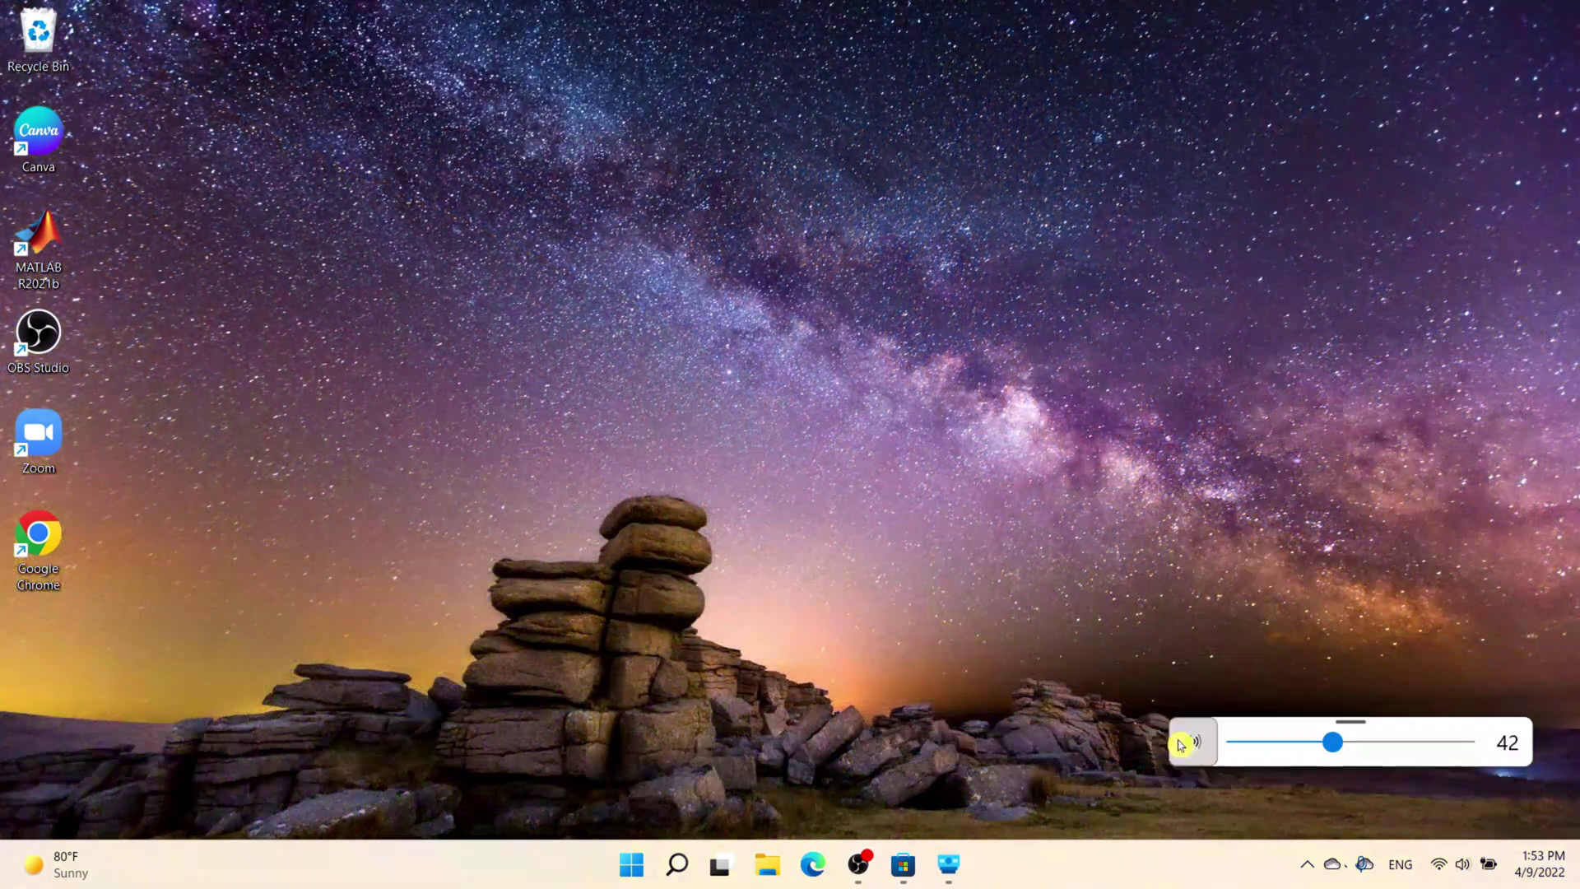
pyautogui.moveTo(1449, 721)
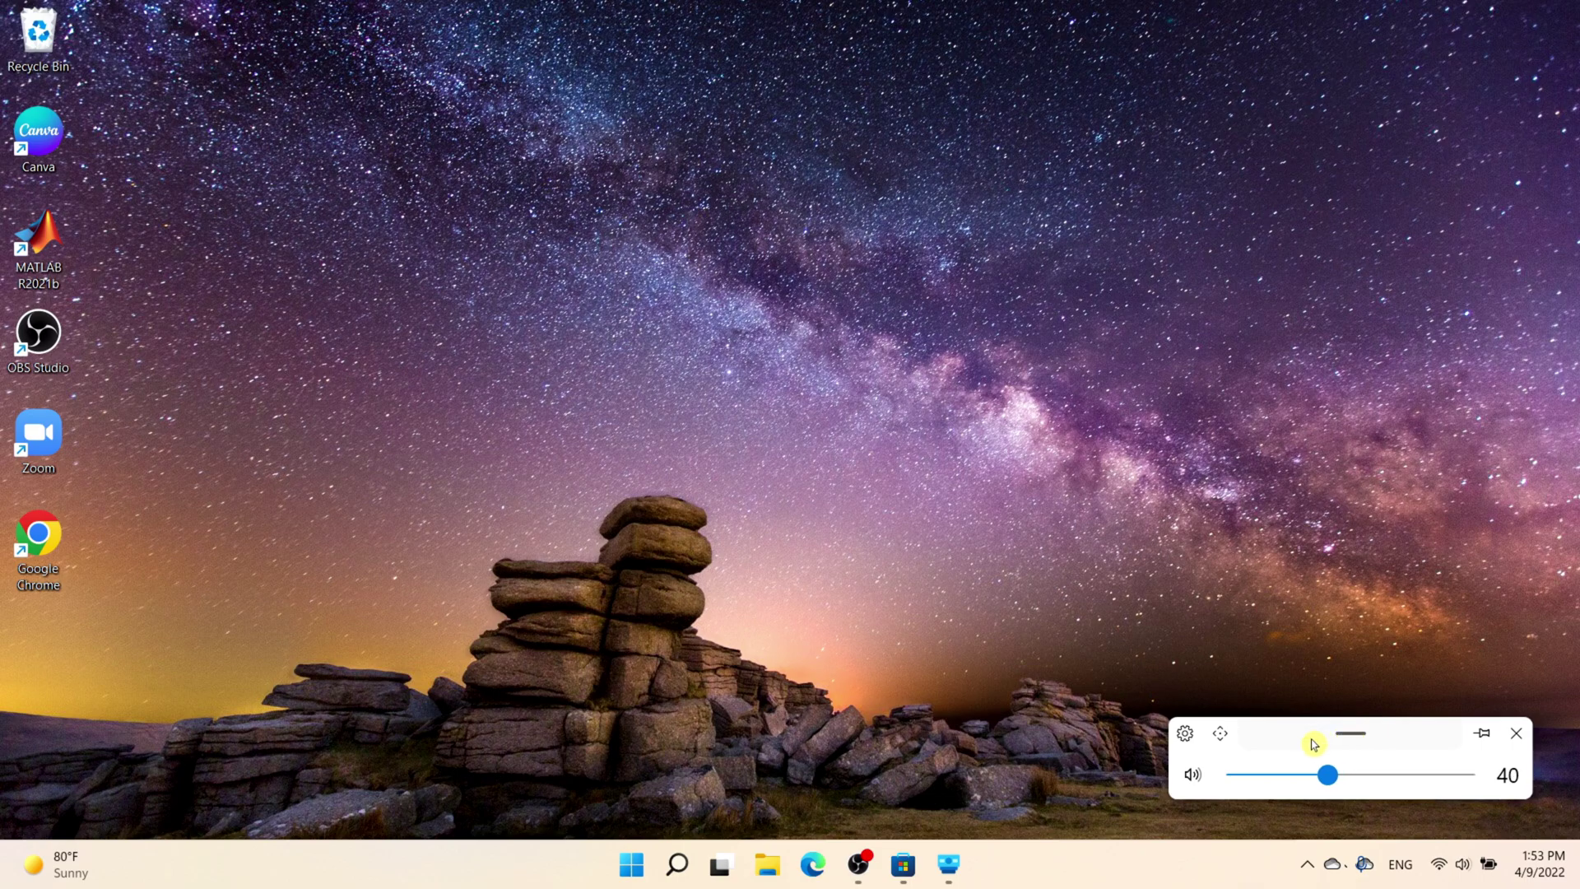
pyautogui.scroll(1, 1373, 740)
pyautogui.click(1485, 741)
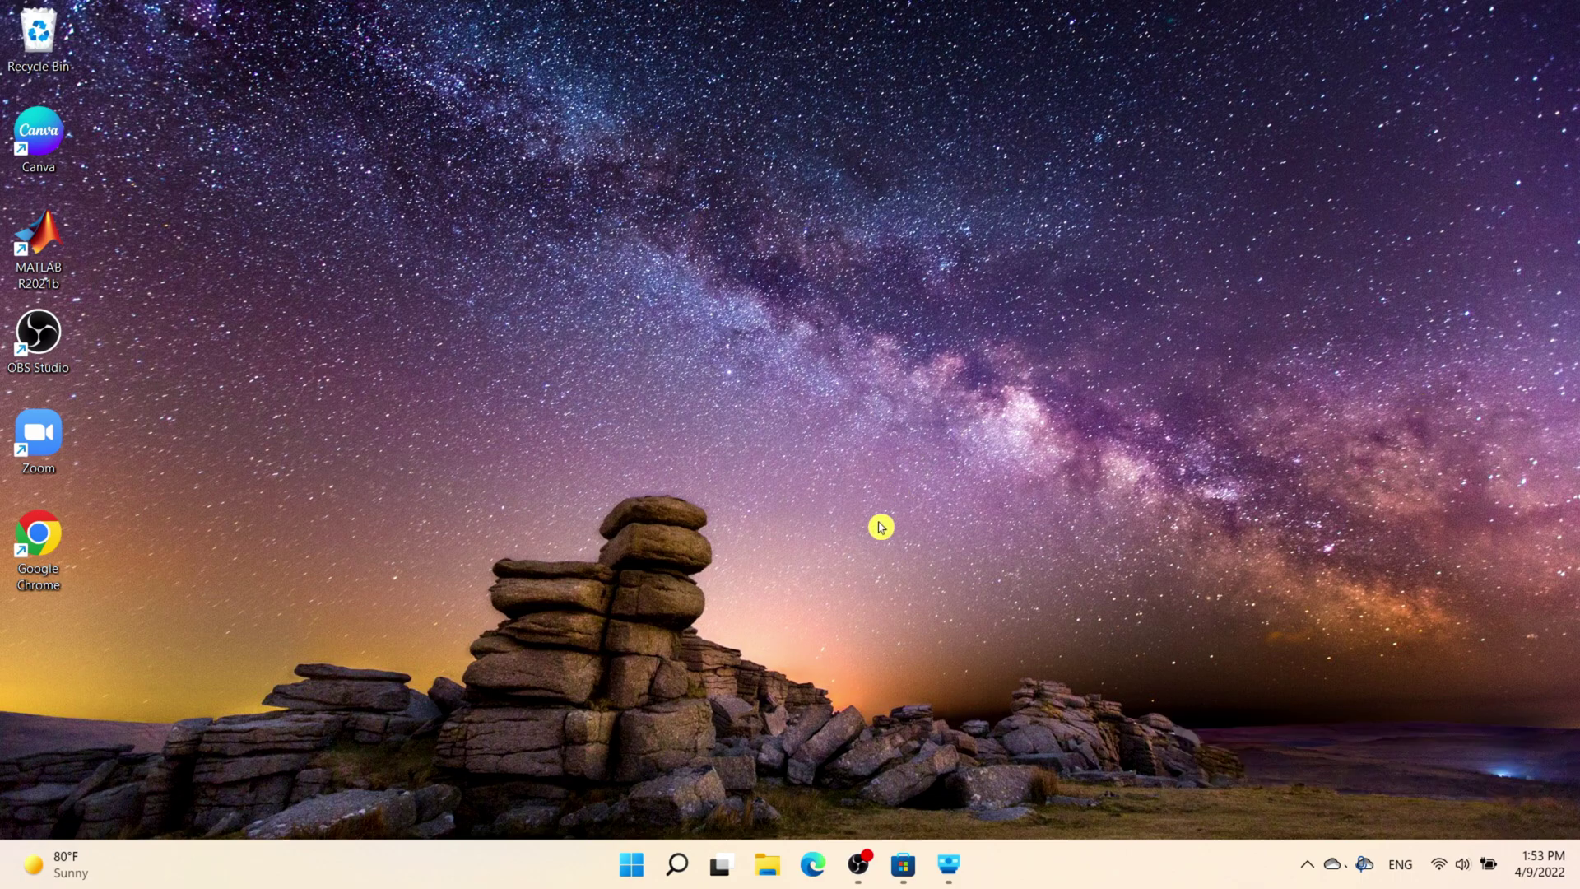
# Close the ModernFlyouts settings window and lower the volume to show the flyout at 44.
pyautogui.click(949, 864)
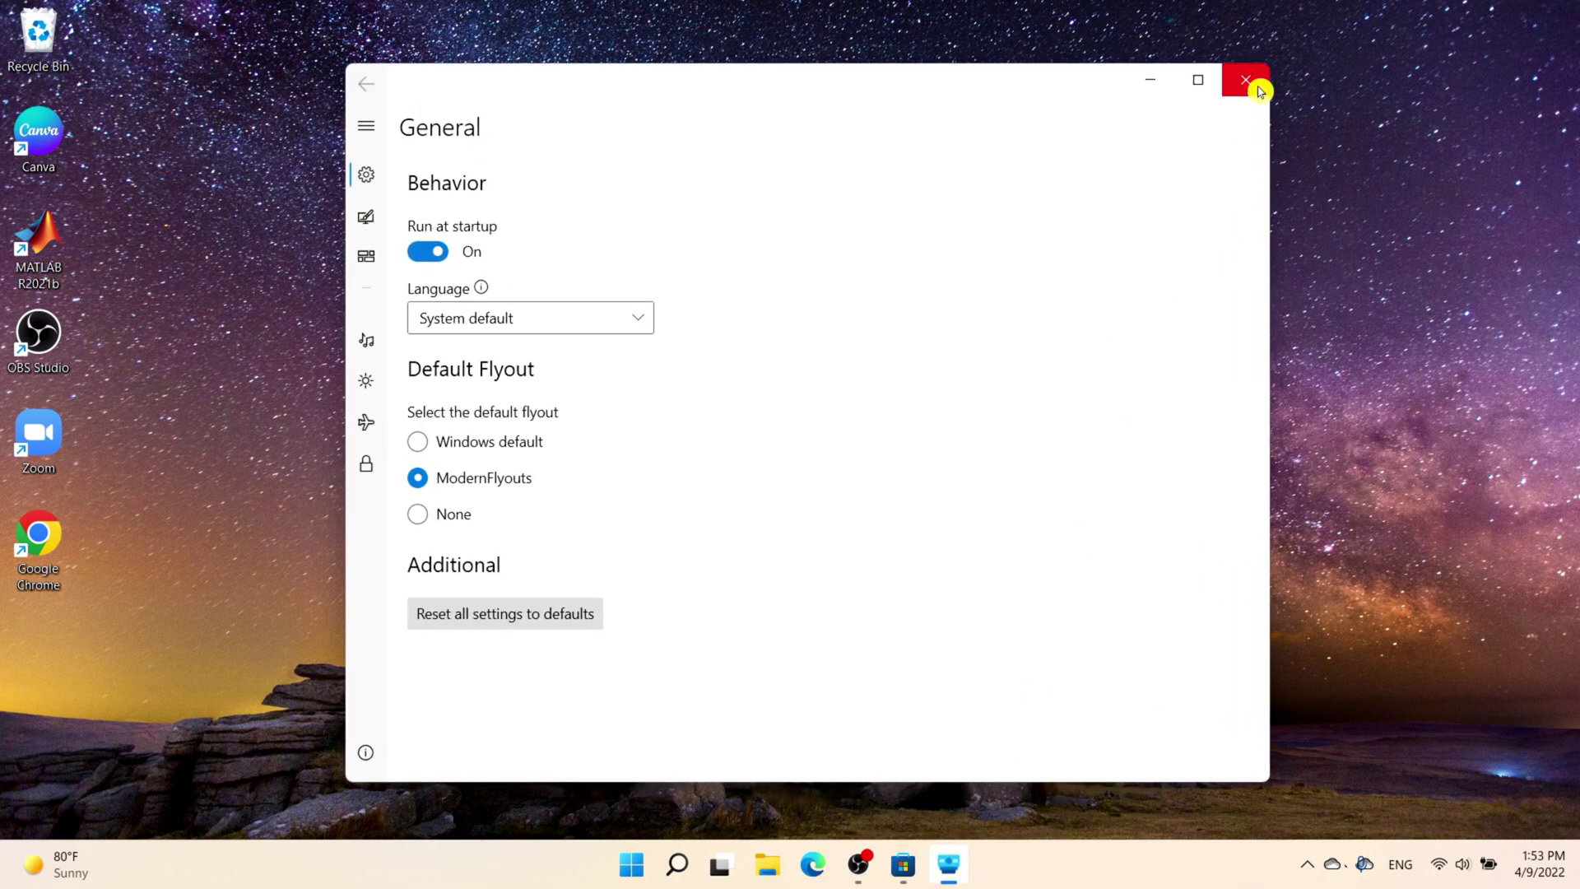
pyautogui.click(1260, 91)
pyautogui.press('XF86AudioLowerVolume')
pyautogui.press('XF86AudioLowerVolume')
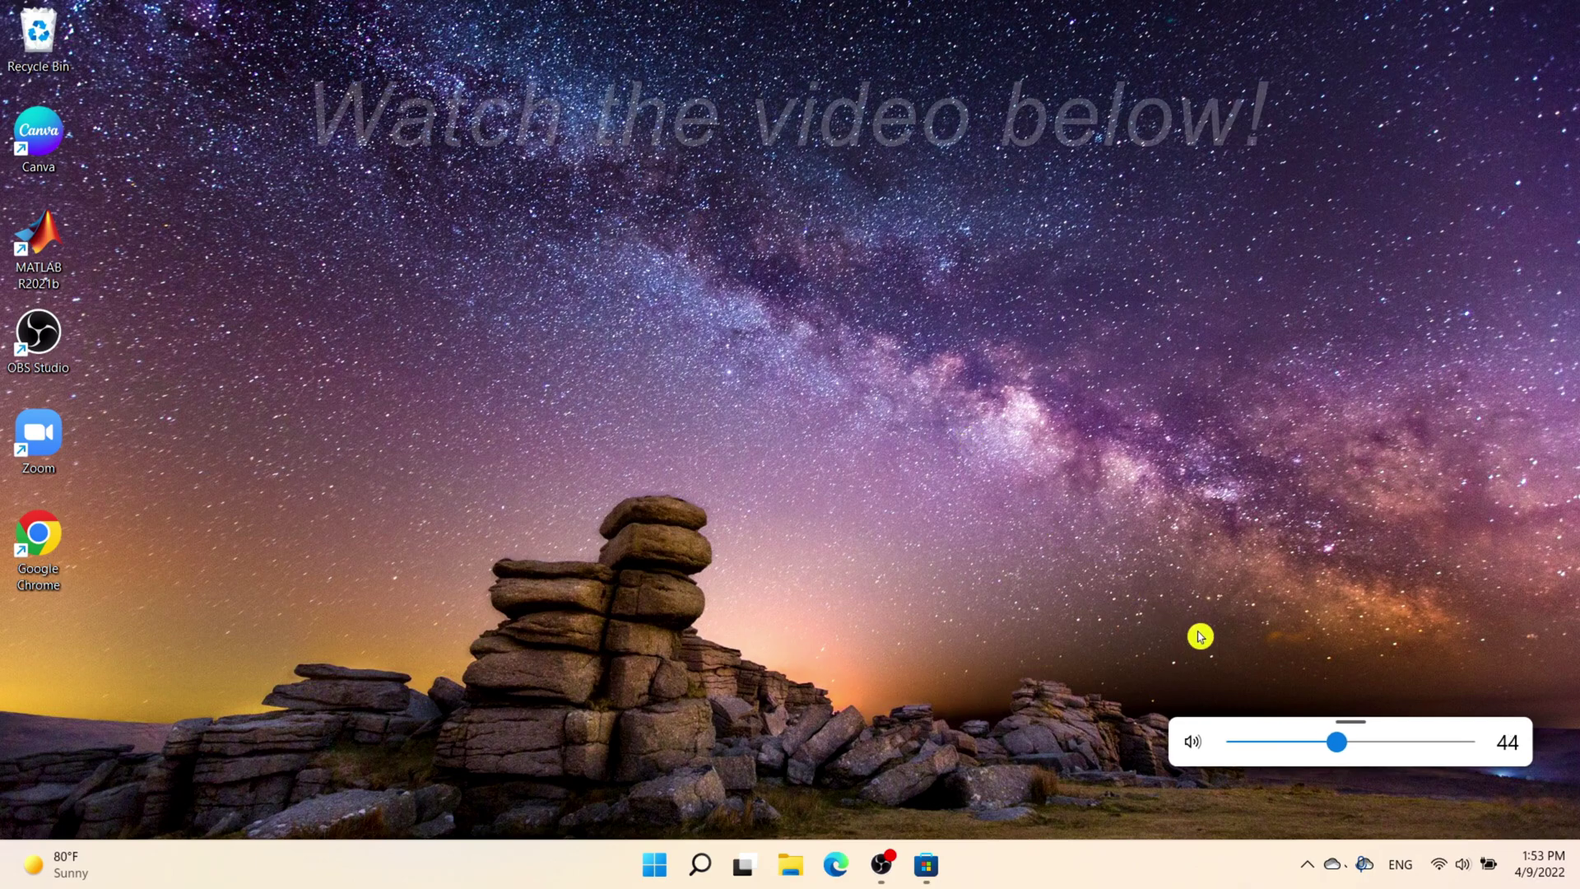
# Lower and raise brightness with the brightness keys, ending the flyout at 51.
pyautogui.press('XF86MonBrightnessDown')
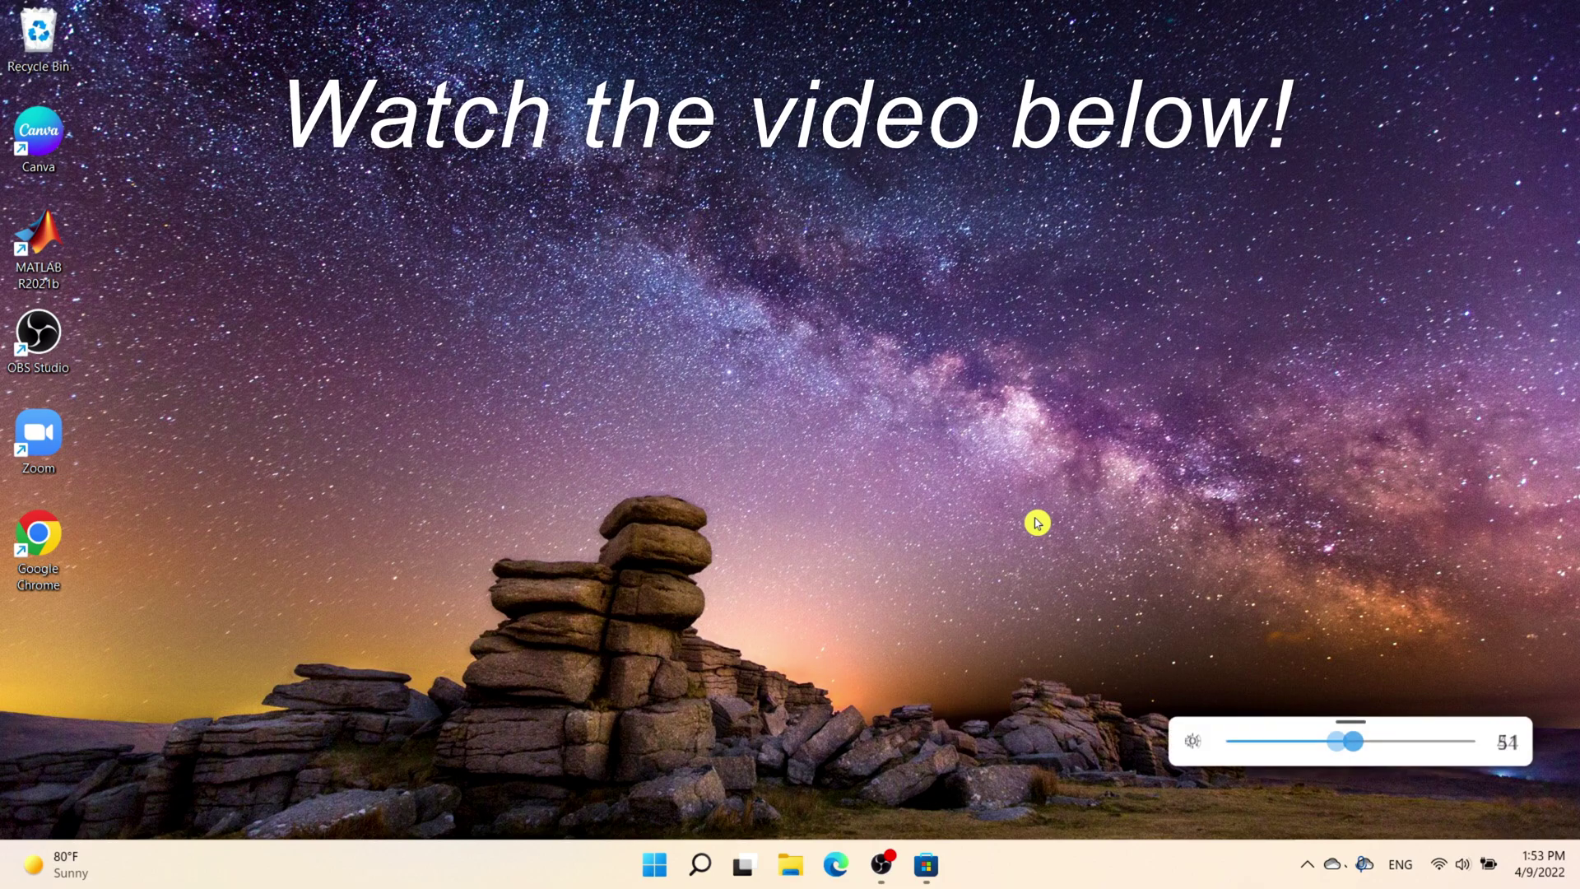
pyautogui.press('XF86MonBrightnessDown')
pyautogui.press('XF86MonBrightnessUp')
pyautogui.press('XF86MonBrightnessUp')
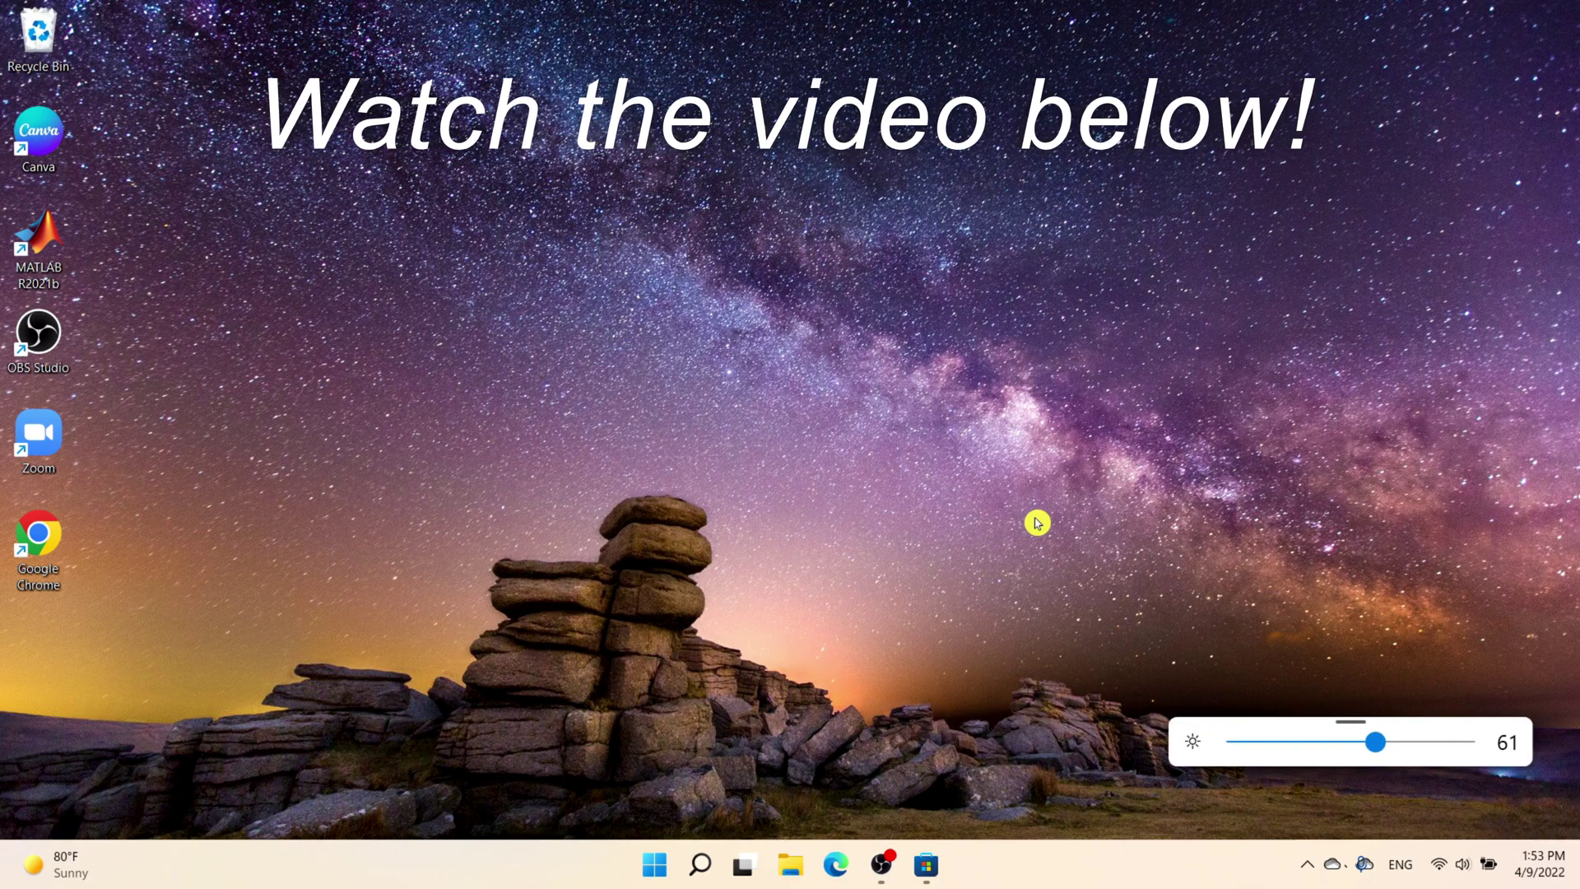
pyautogui.press('XF86MonBrightnessDown')
pyautogui.press('XF86MonBrightnessDown')
pyautogui.press('XF86MonBrightnessUp')
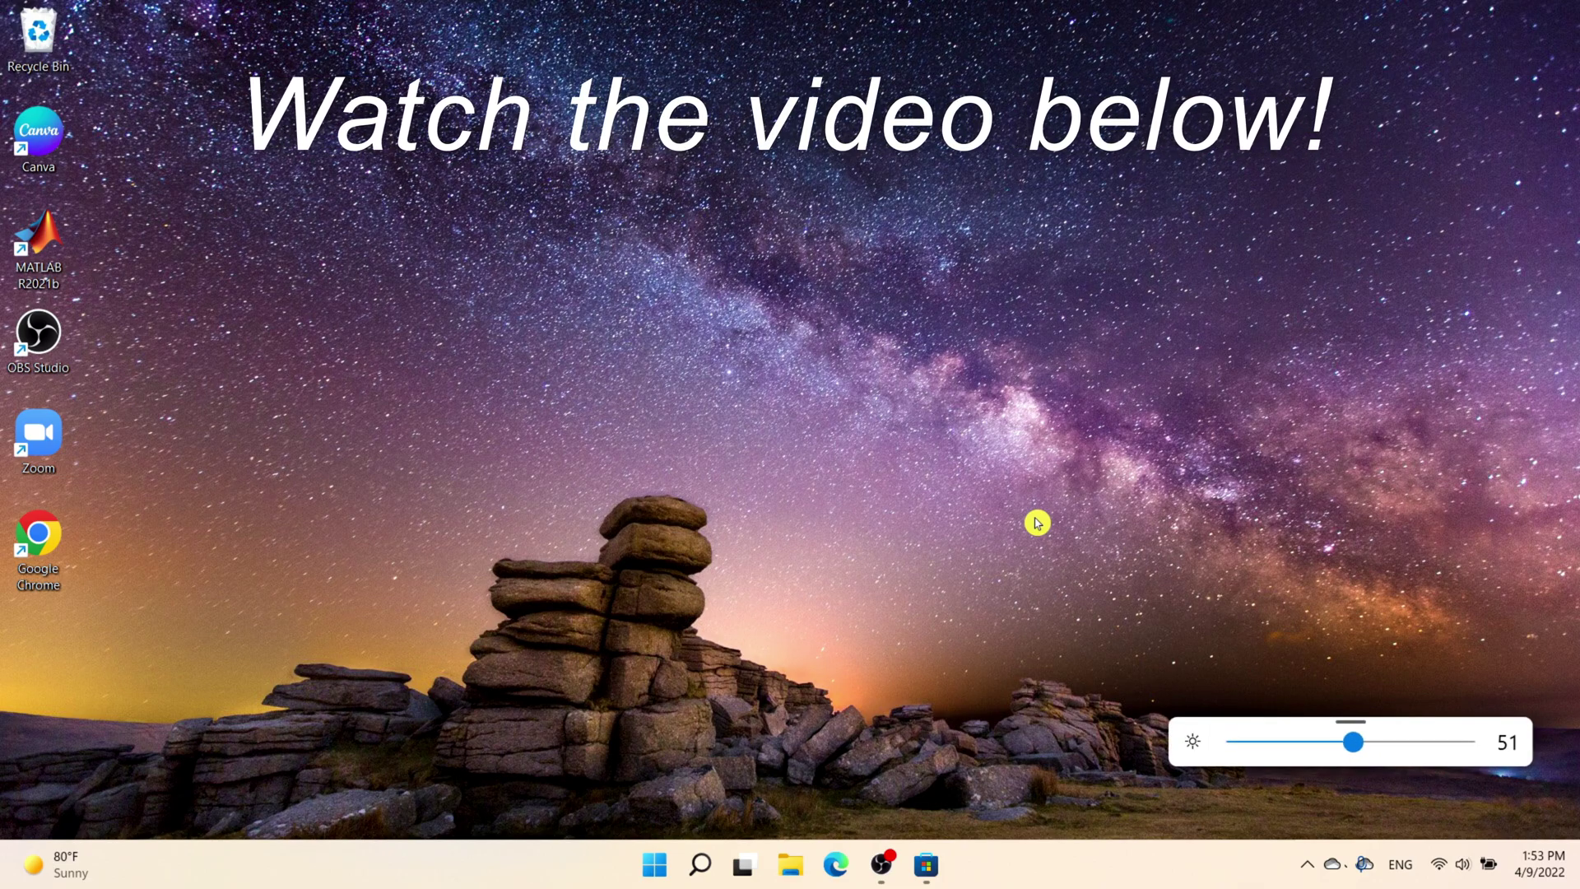